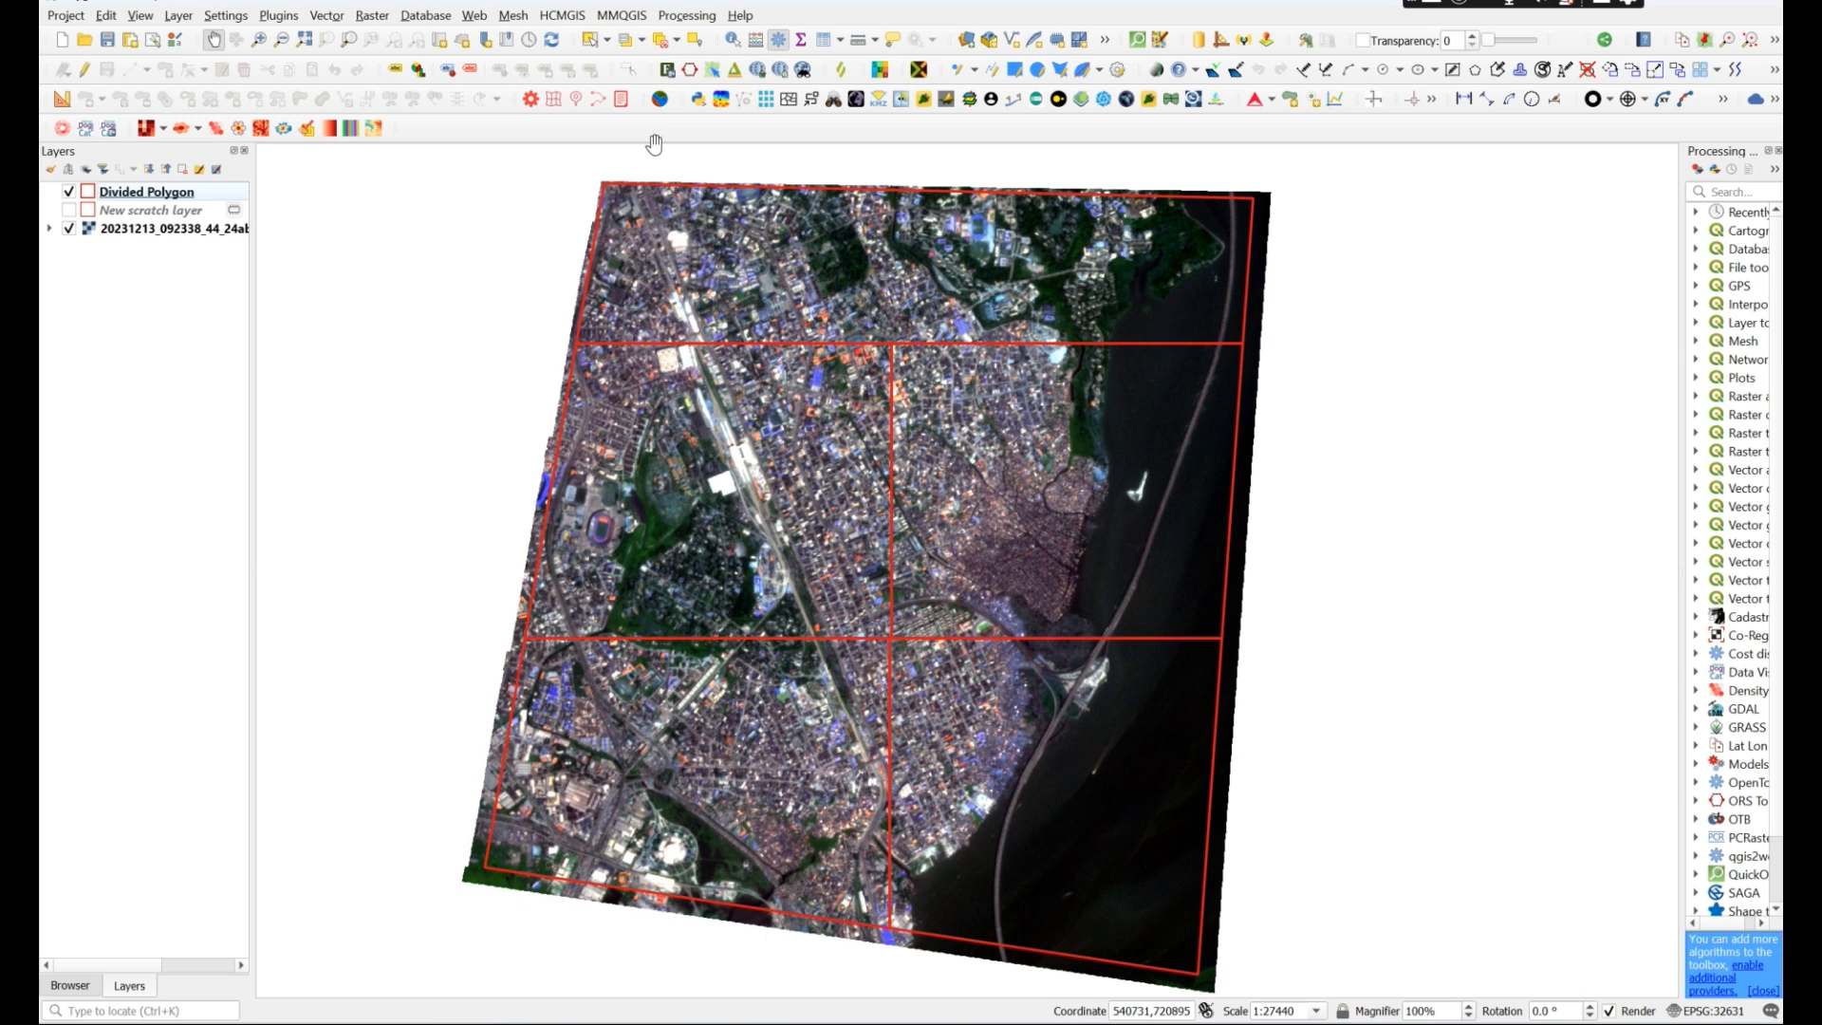
Search the plugin manager for "easy ras" and check the Easy Raster Splitter plugin's entry
click(269, 18)
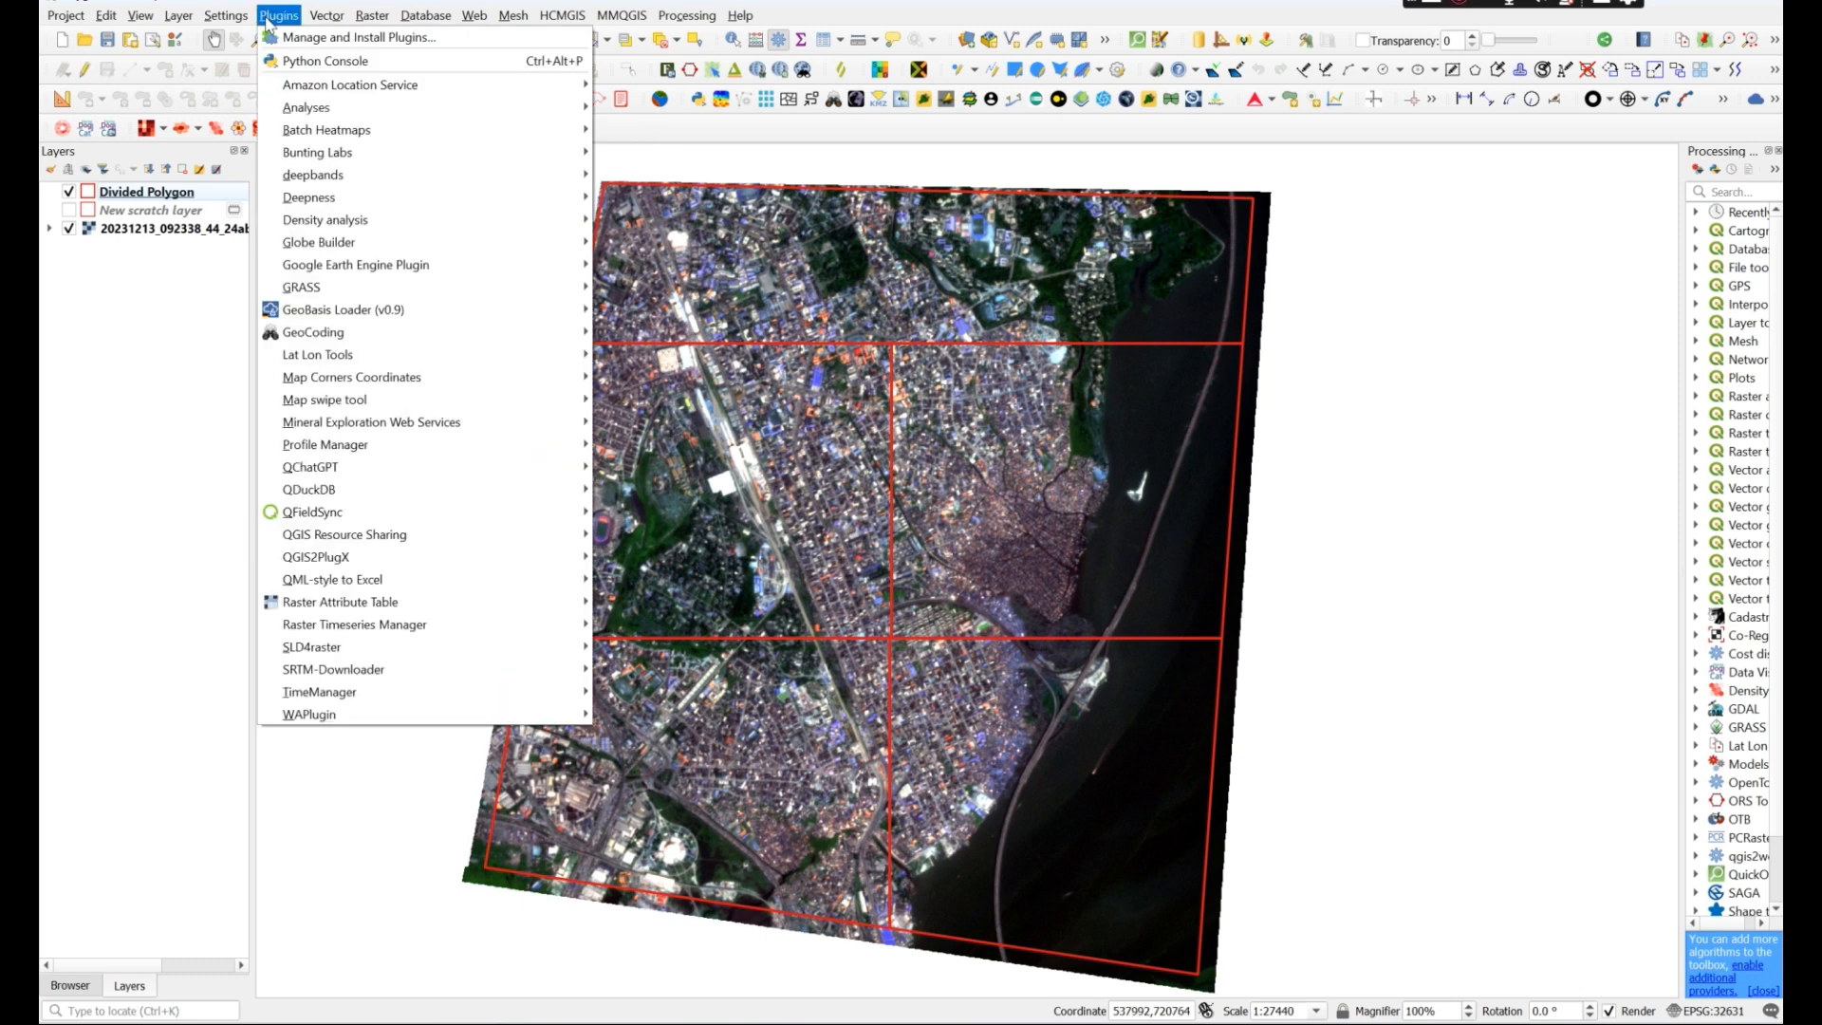
click(367, 41)
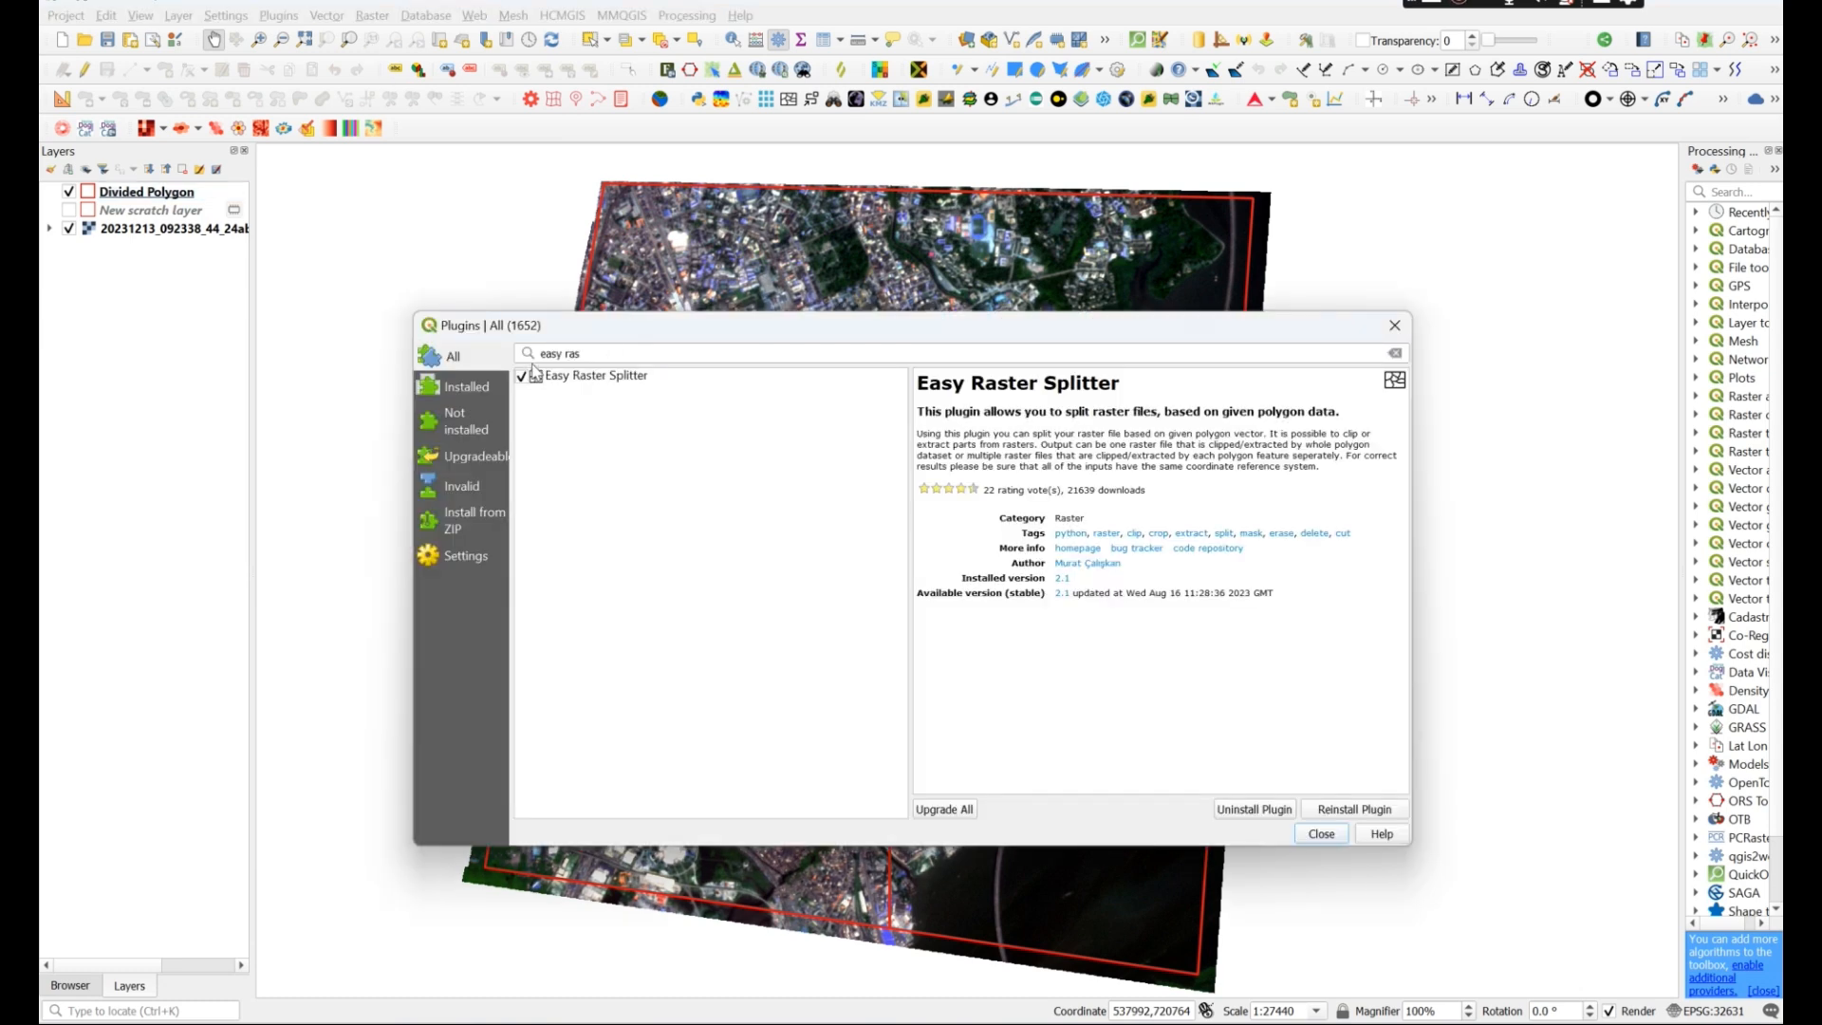
drag(584, 353, 528, 354)
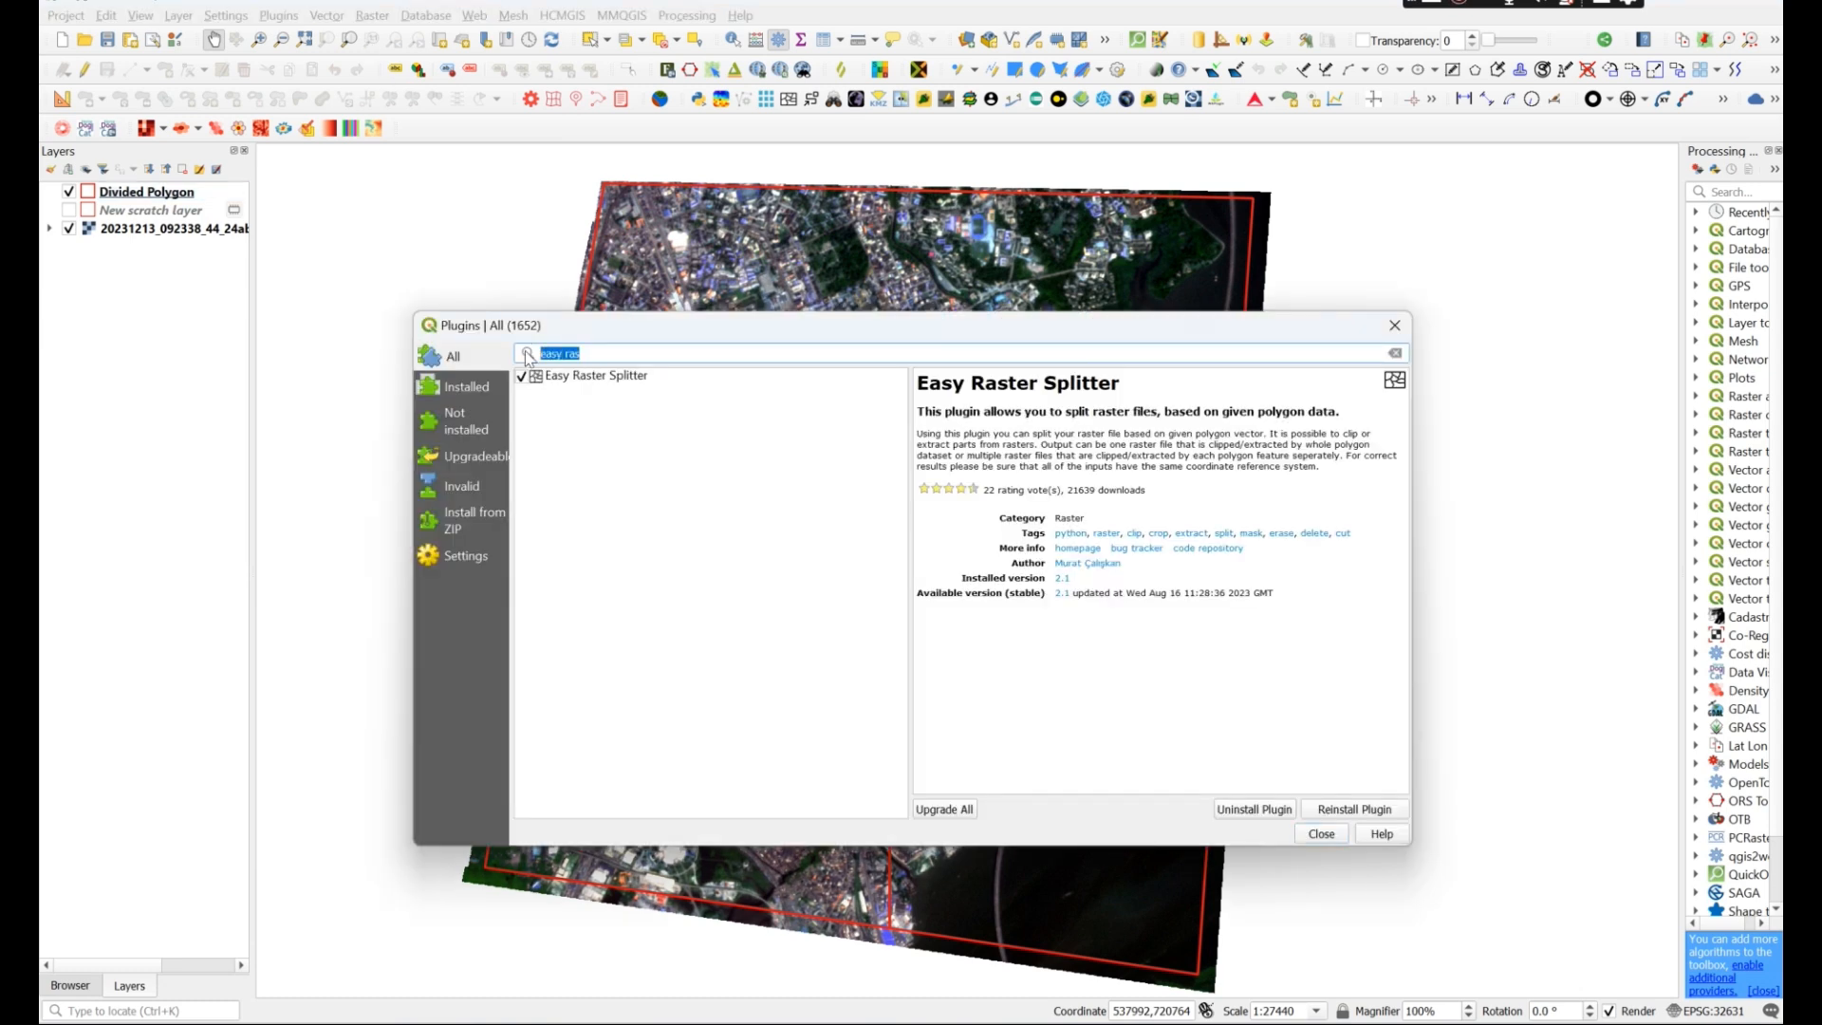
key(BackSpace)
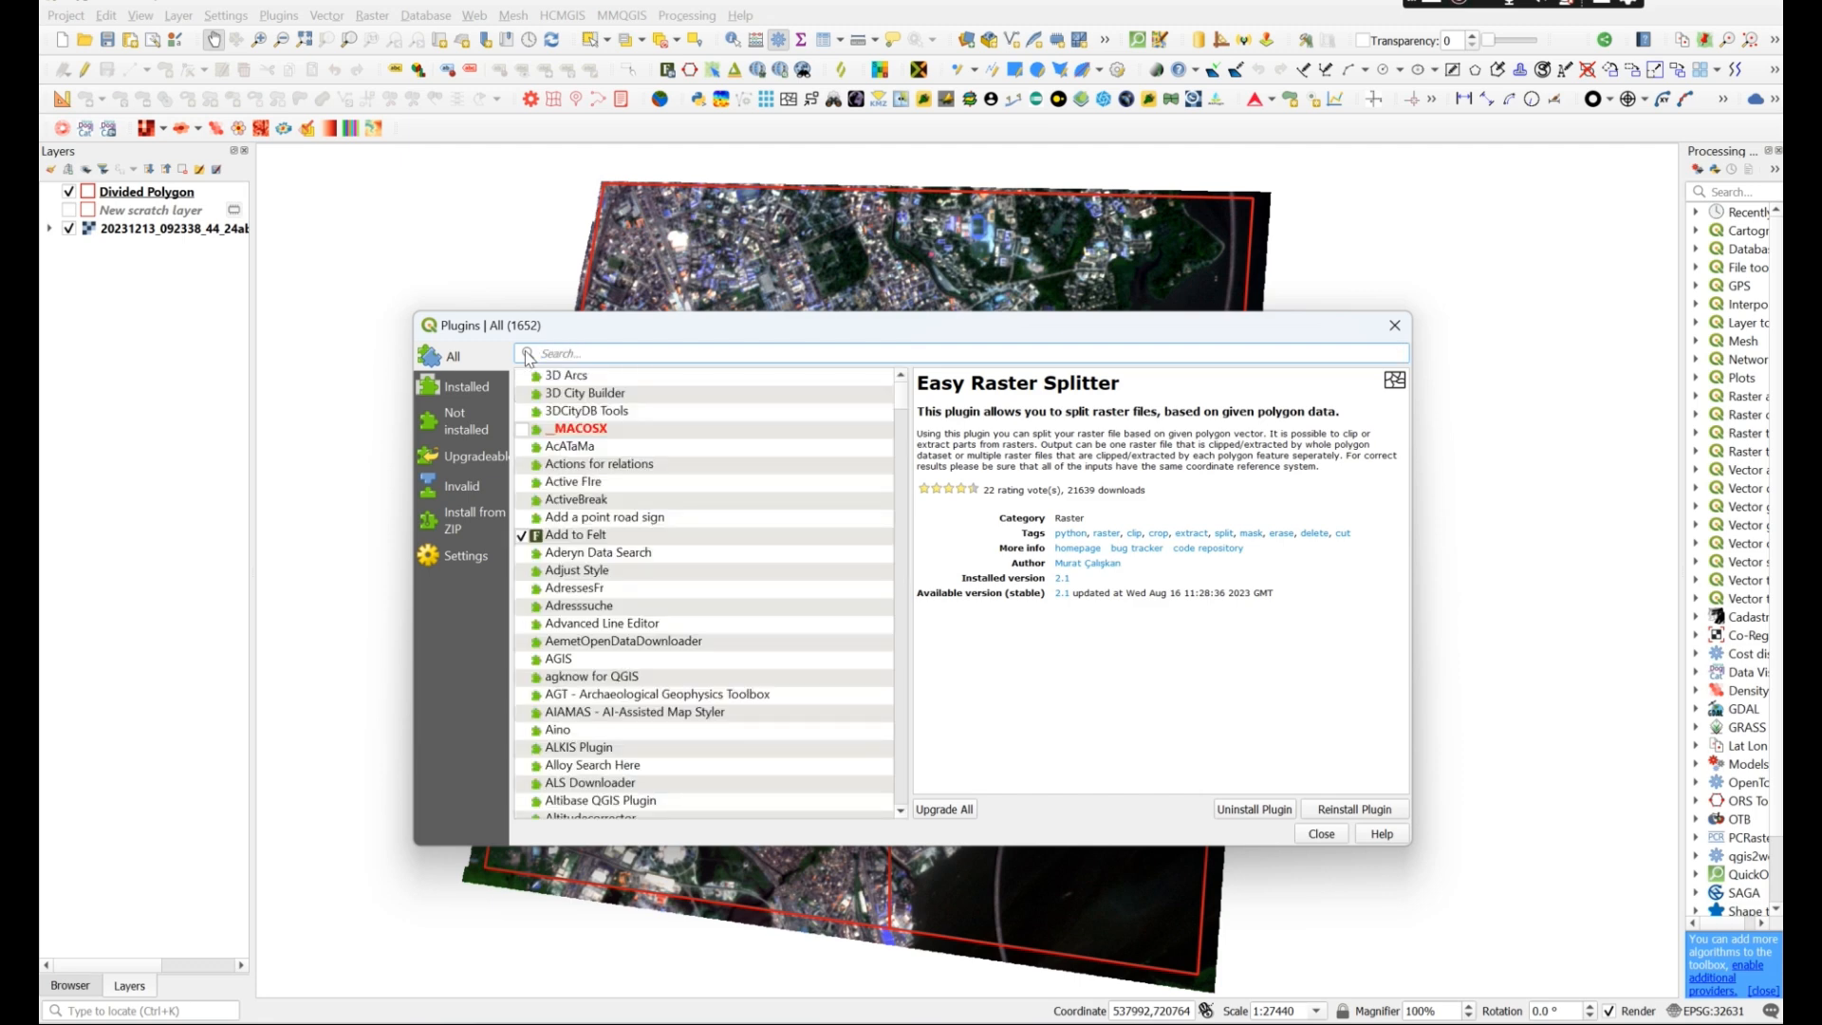
text(eas)
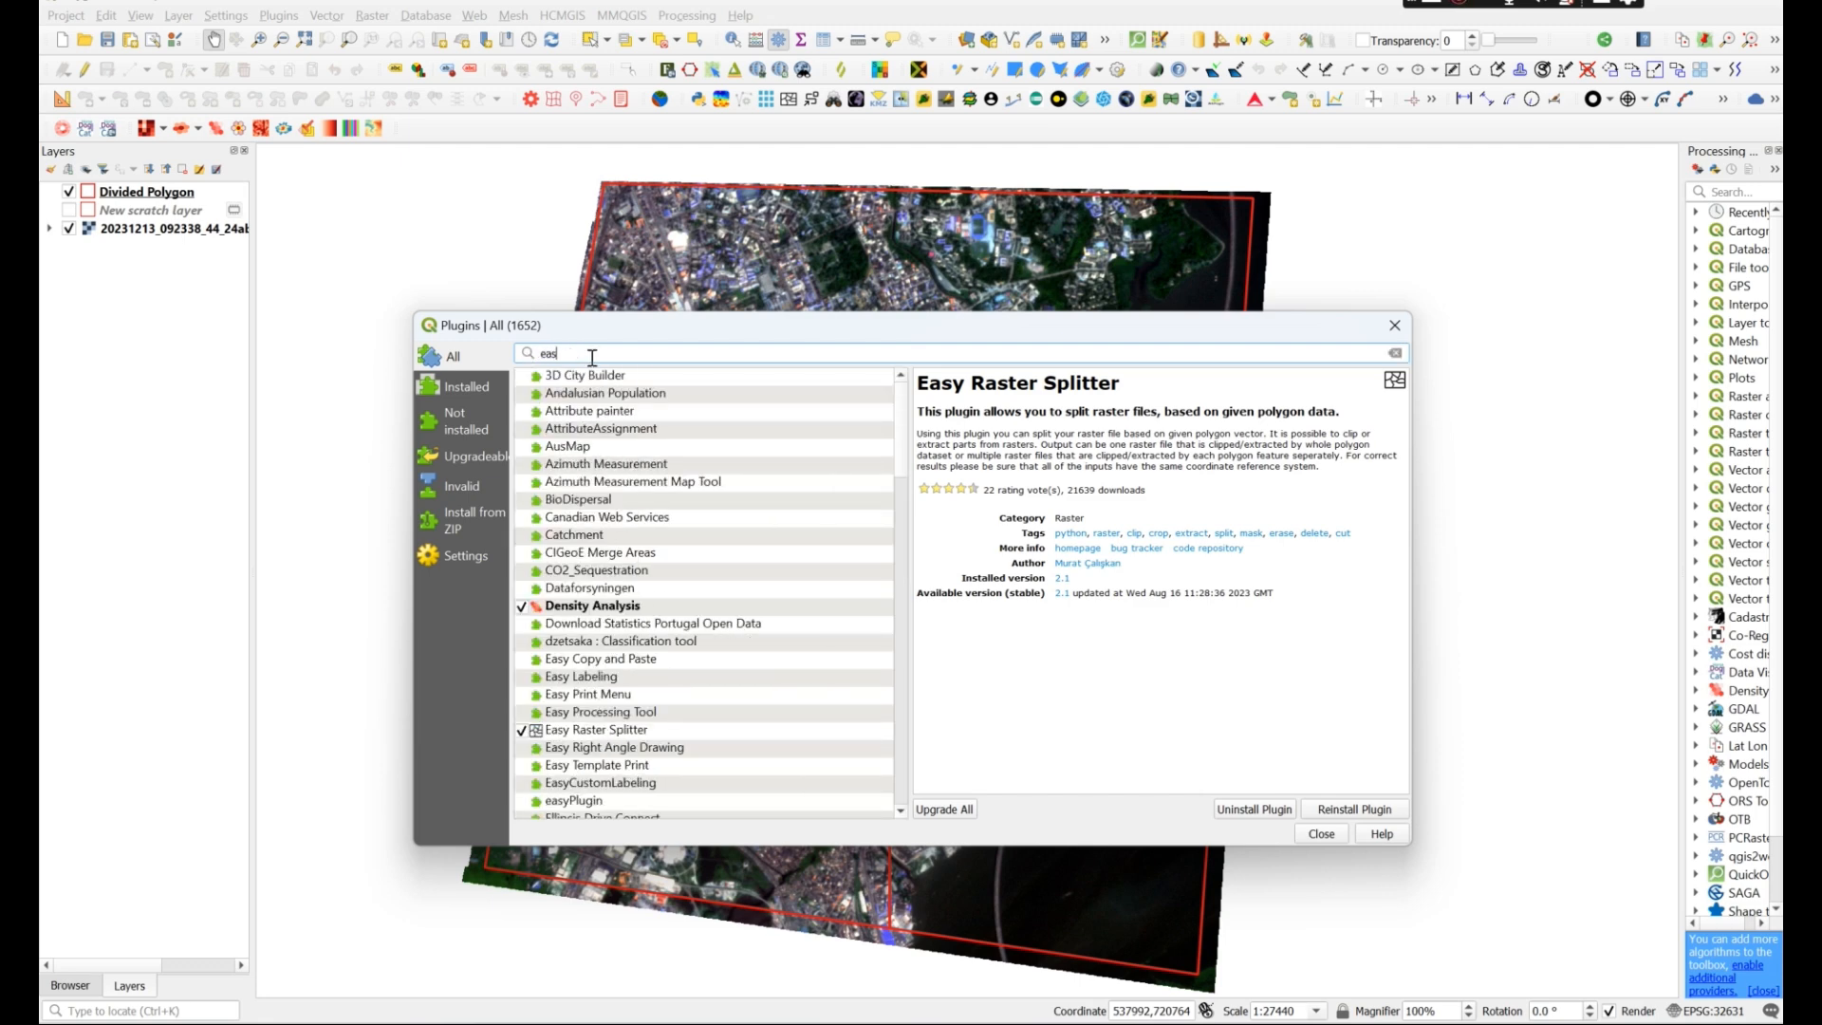
text(y ras)
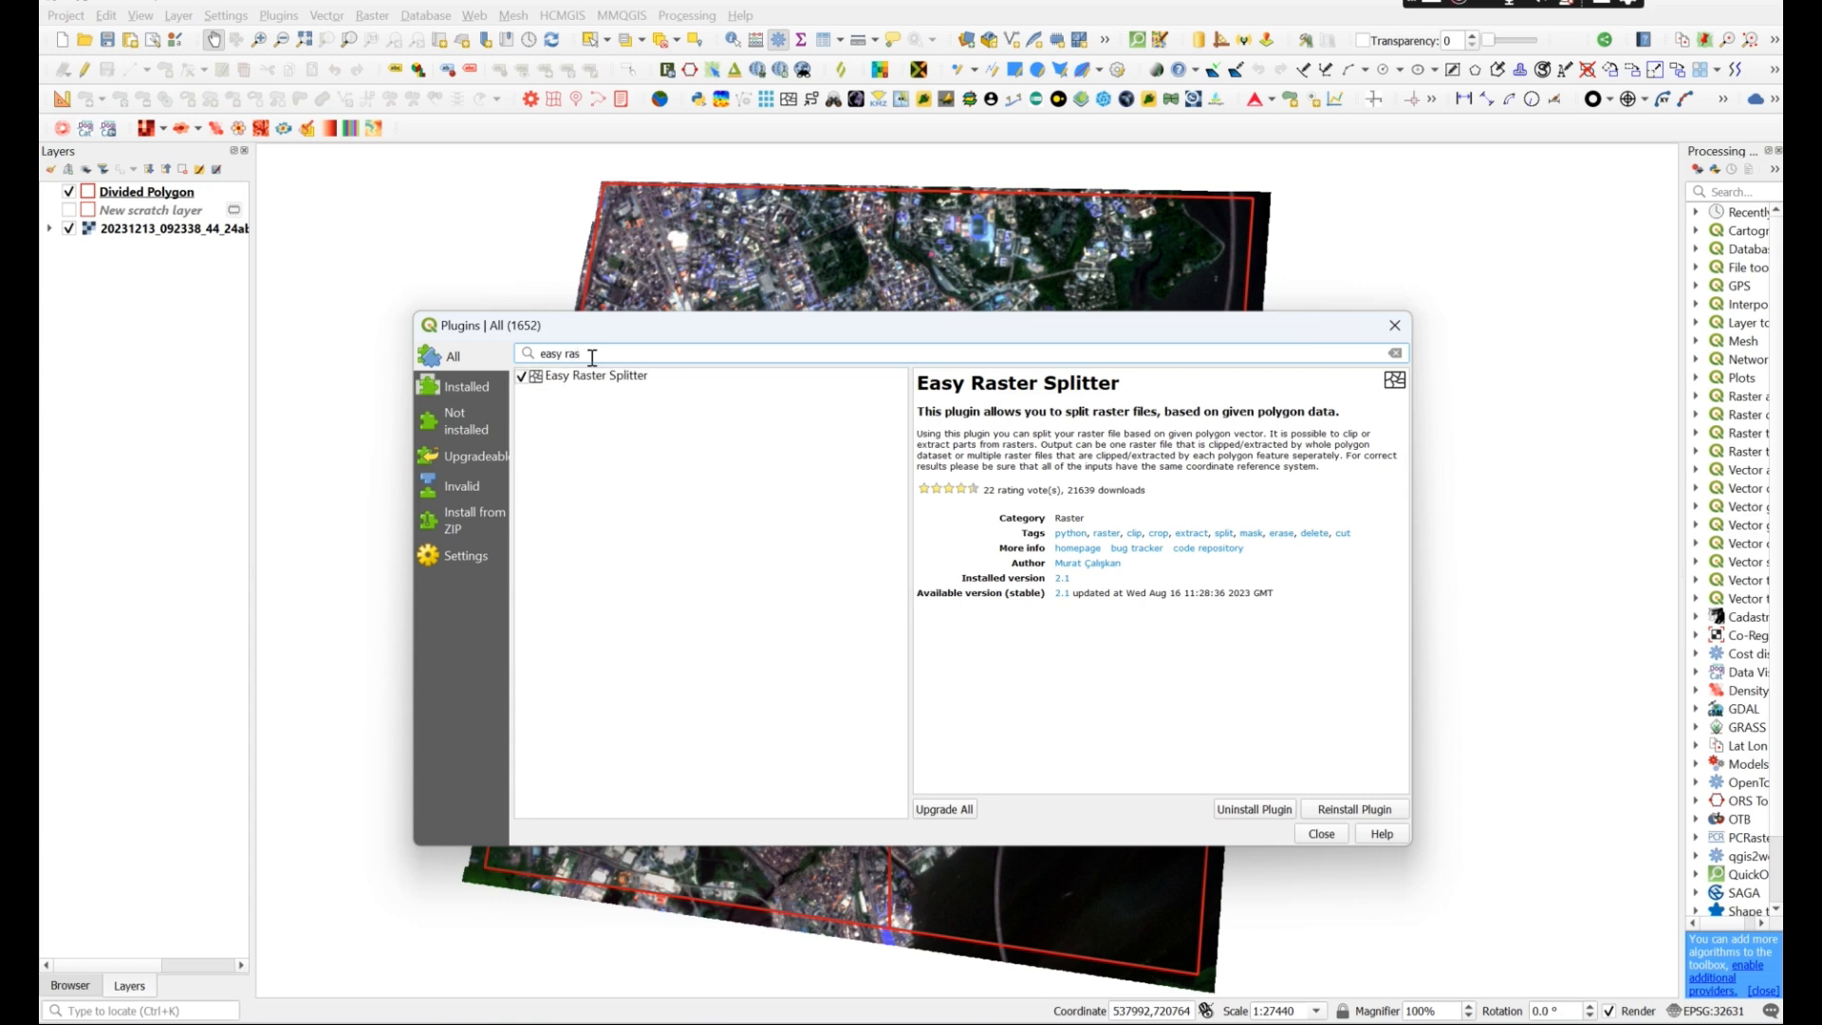
click(629, 378)
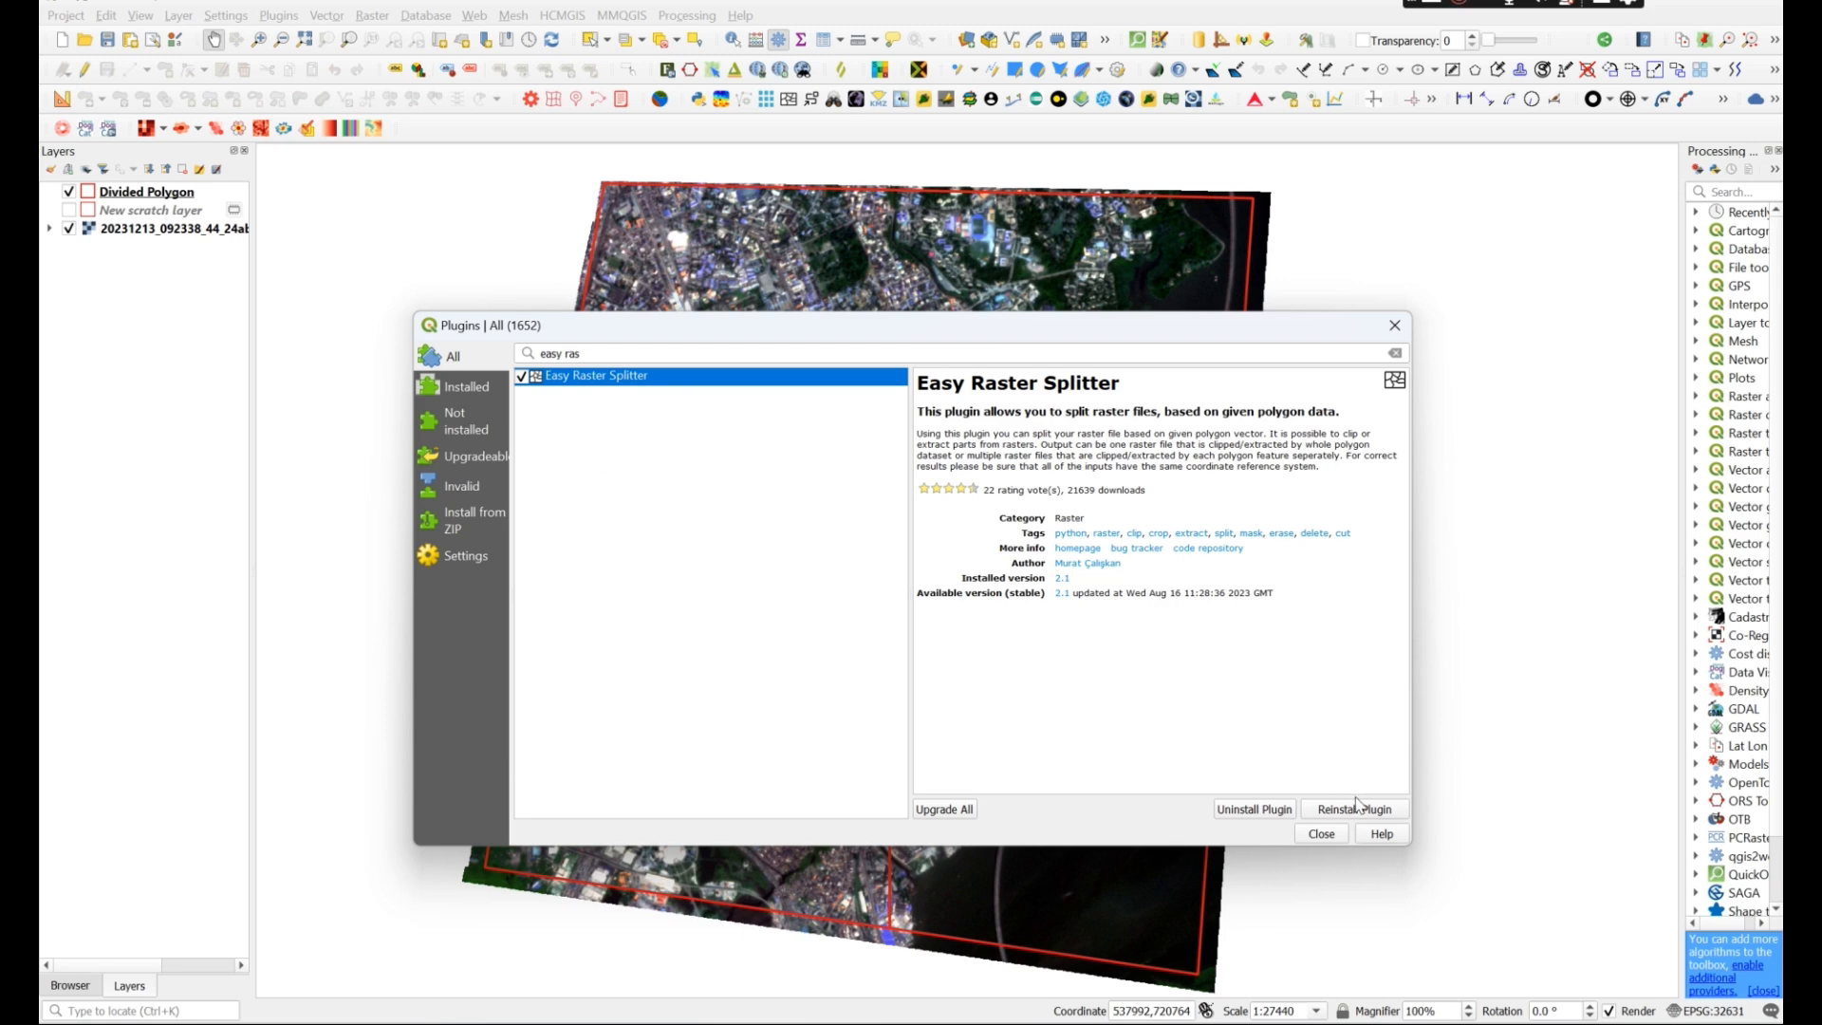
click(1329, 831)
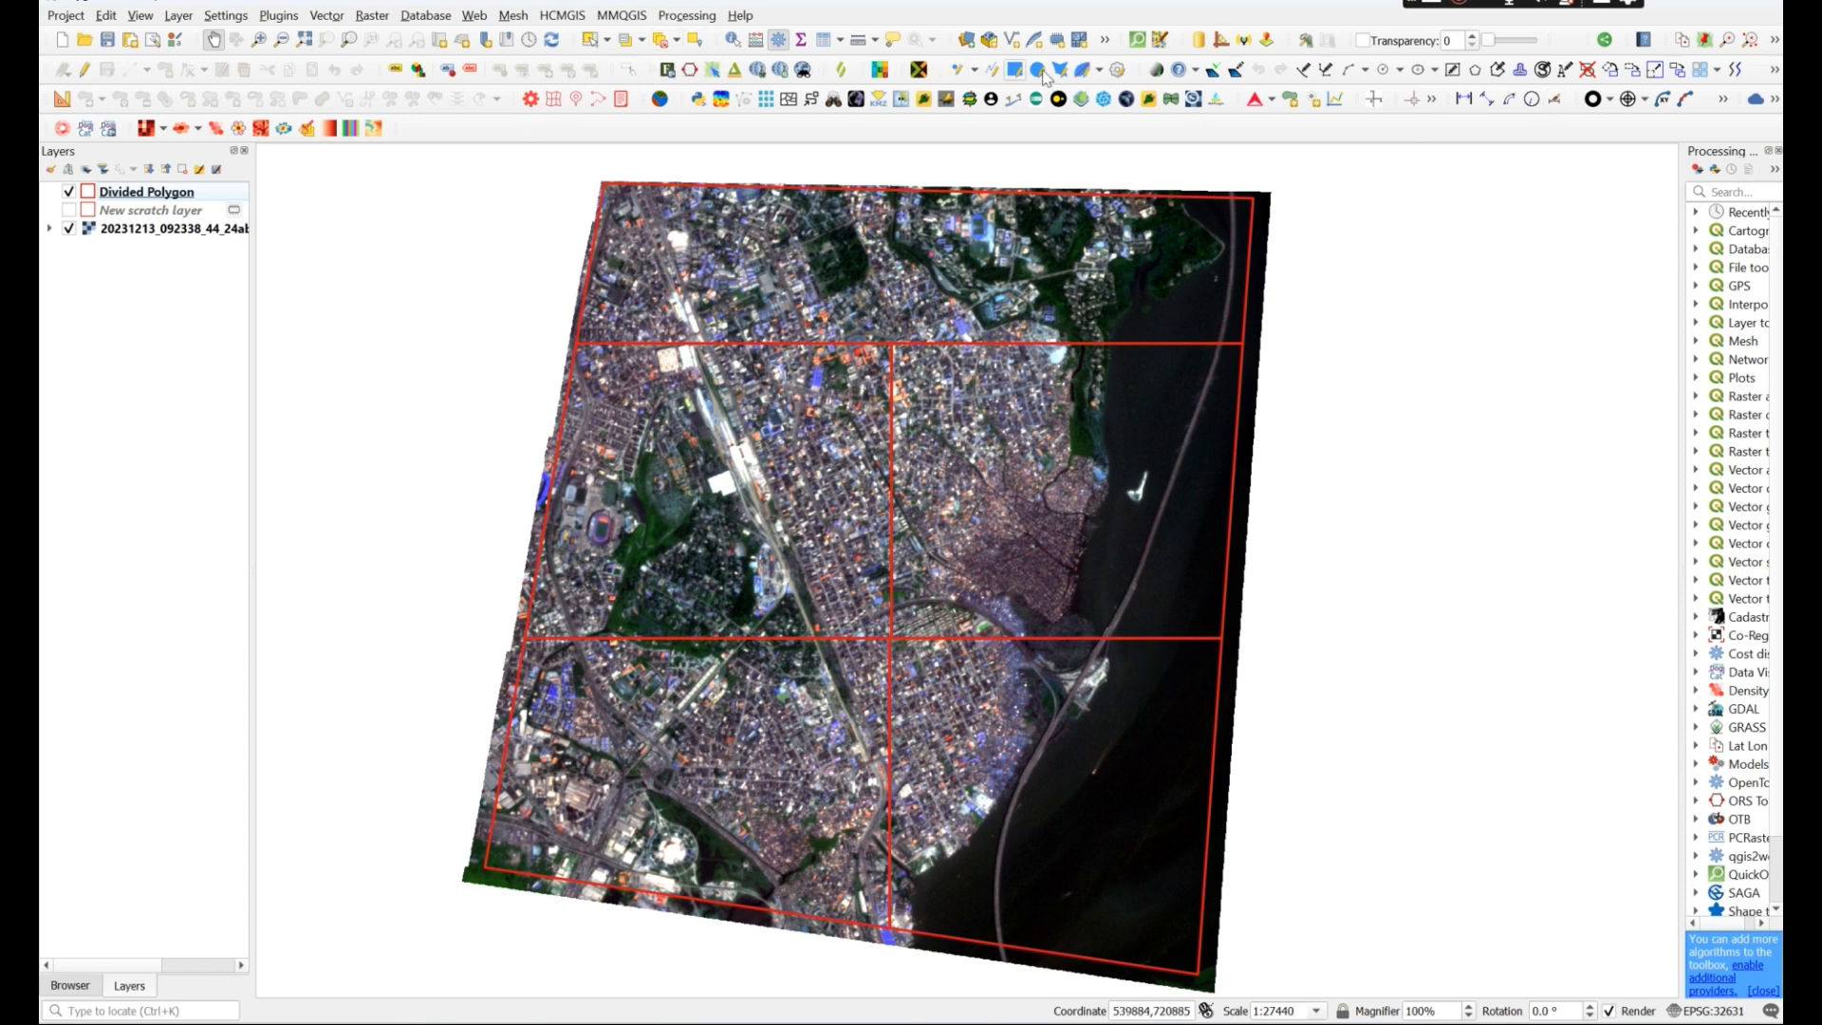
Set up Easy Raster Splitter with the 20231213 AnalyticMS_SR_clip raster and the Divided Polygon layer, splitting by feature instead of by full vector
click(787, 99)
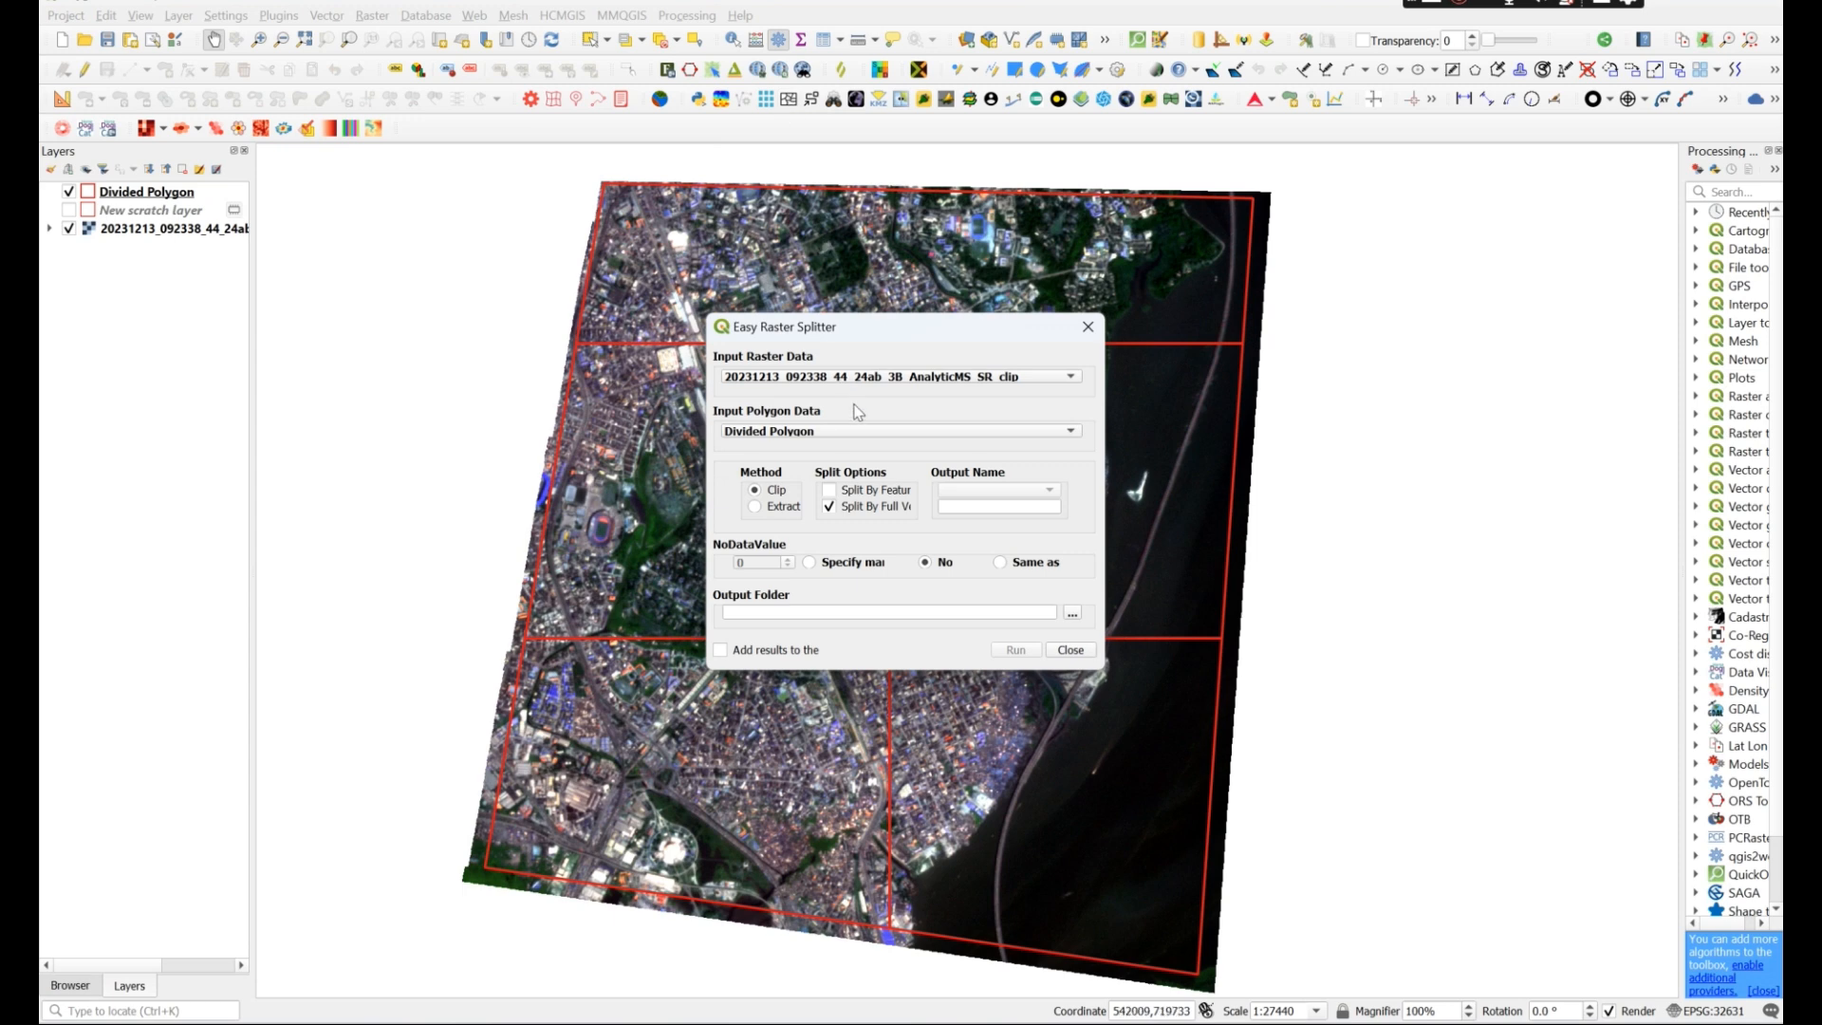
drag(860, 333, 1102, 364)
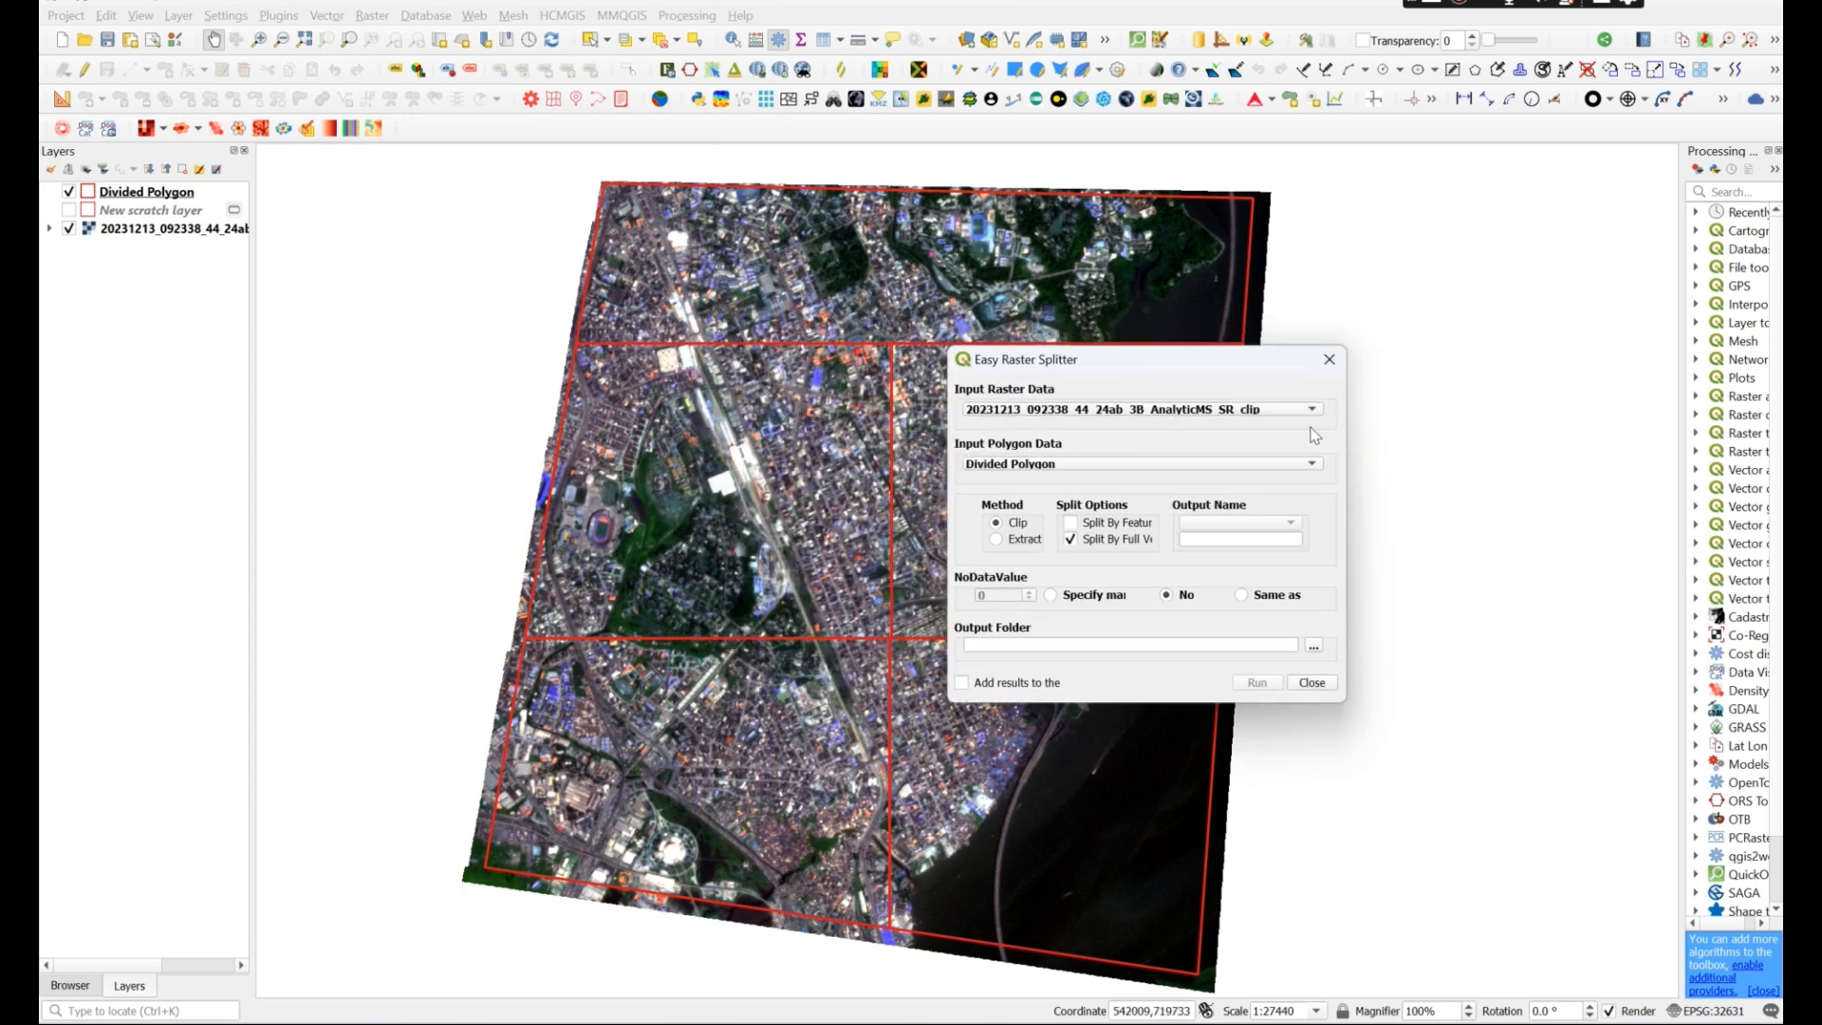
drag(1349, 429, 1577, 430)
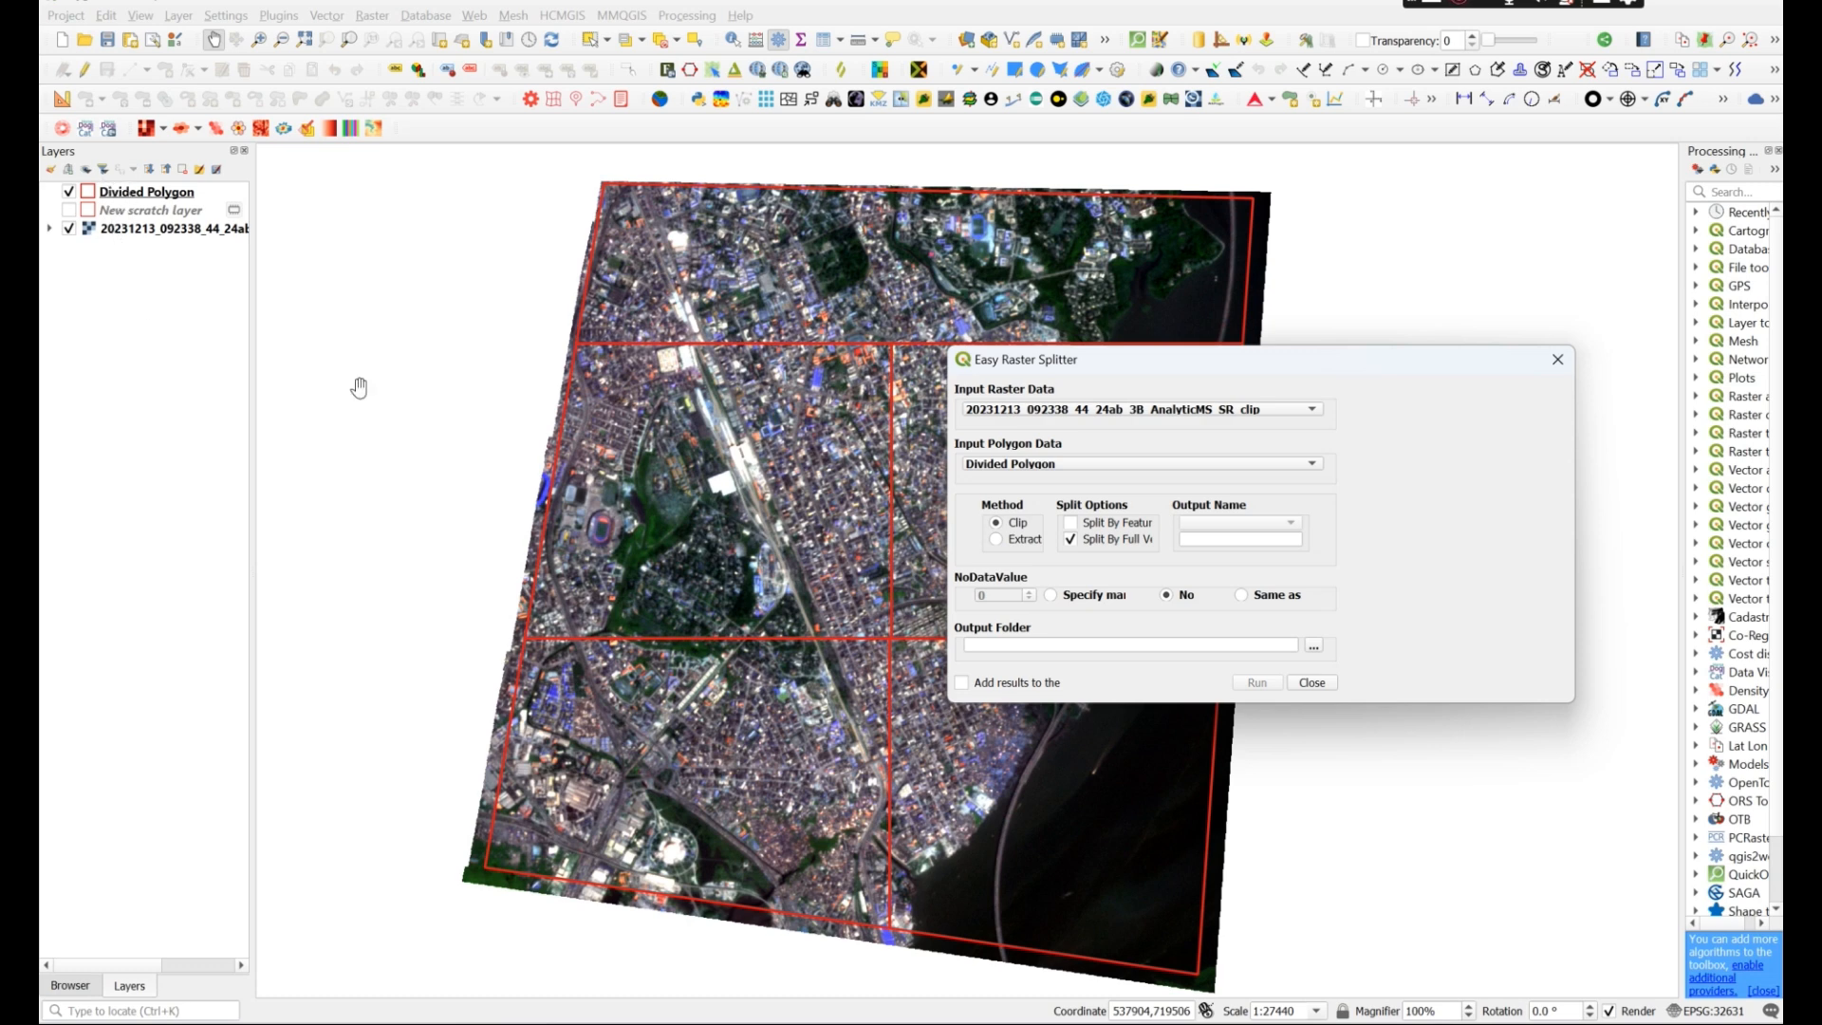
click(1050, 418)
click(1049, 417)
click(1075, 470)
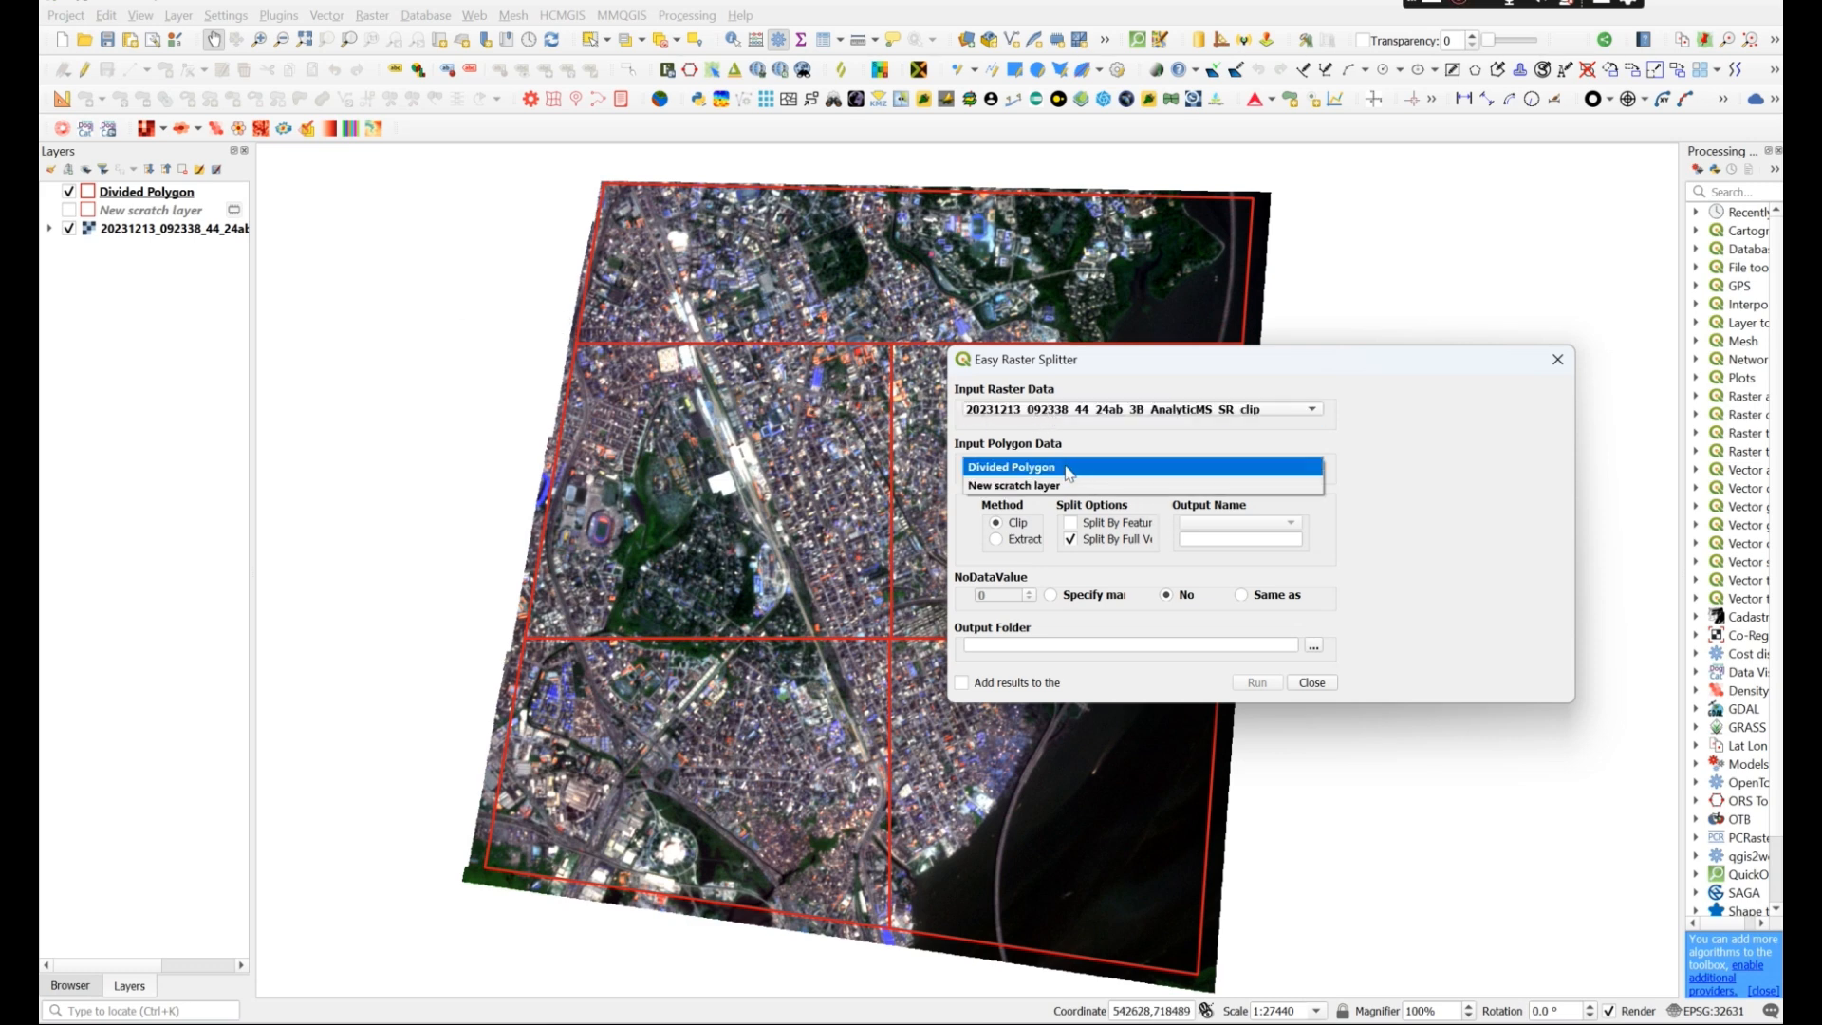
click(999, 470)
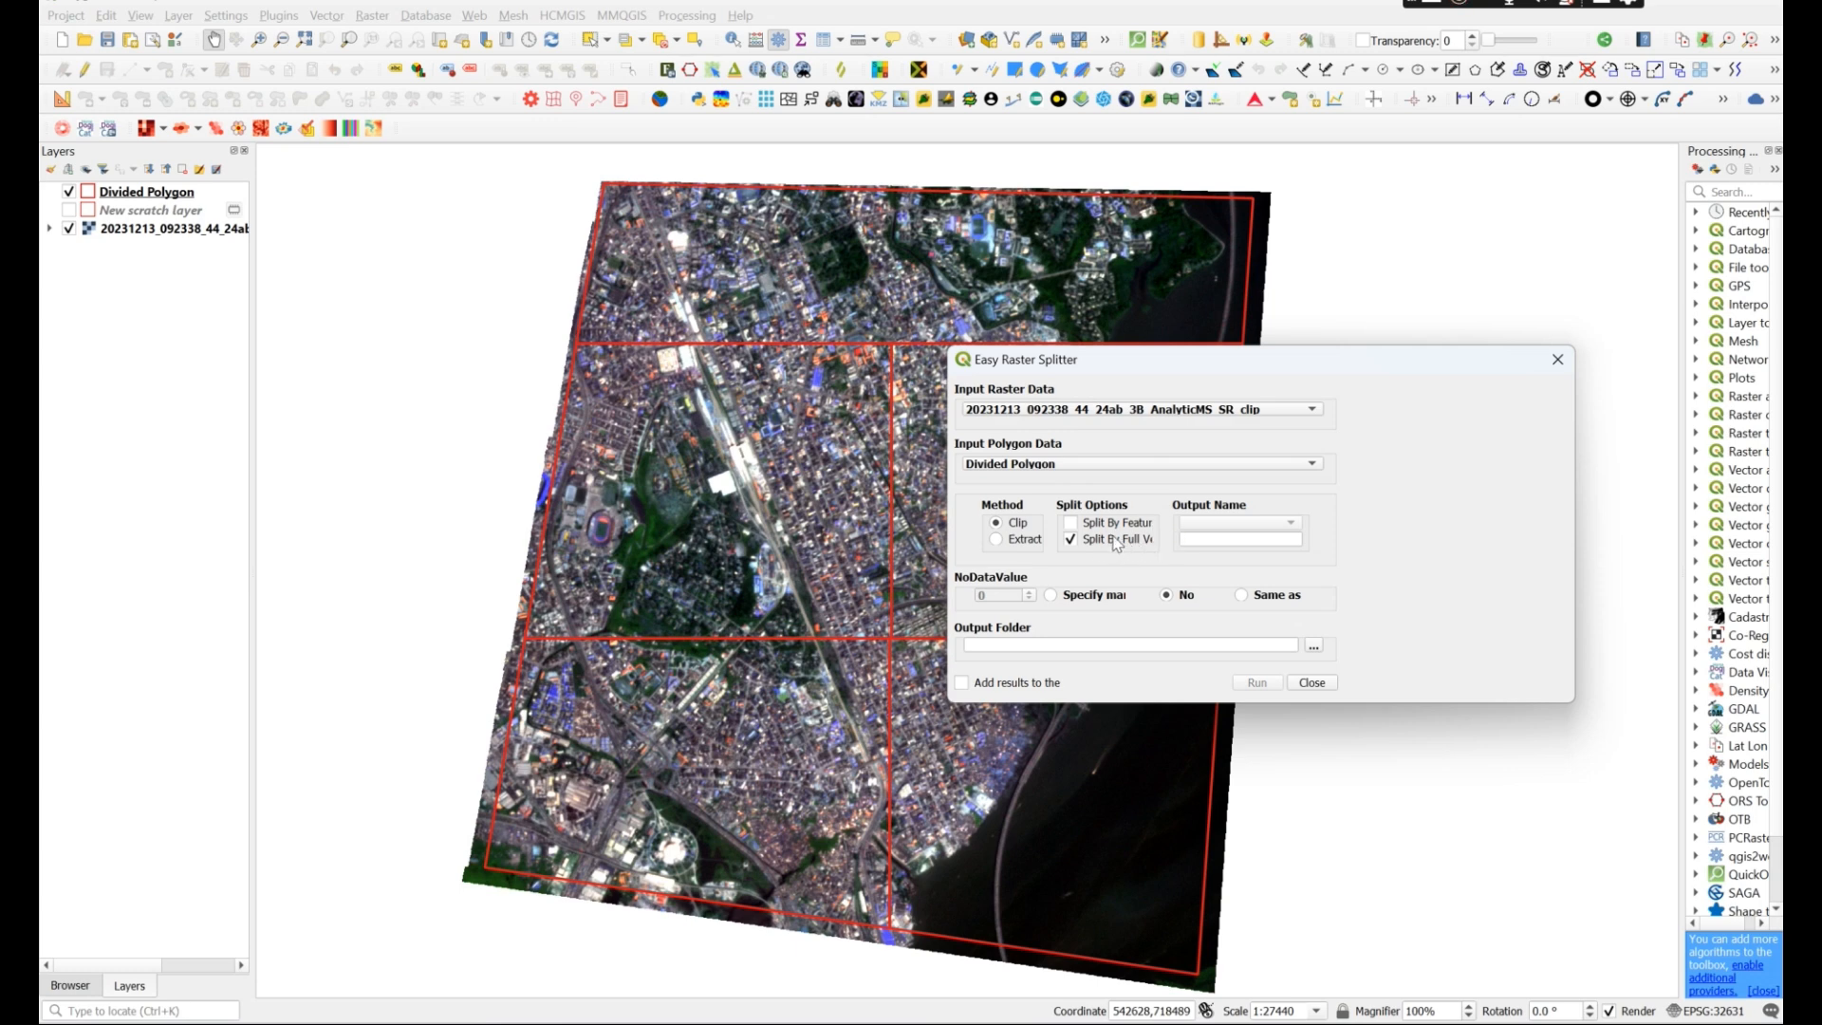
click(1072, 523)
click(1071, 539)
Examine the Divided Polygon attribute table, highlight its first three features in turn on the map, and clear the selection
click(169, 201)
right_click(164, 191)
click(233, 426)
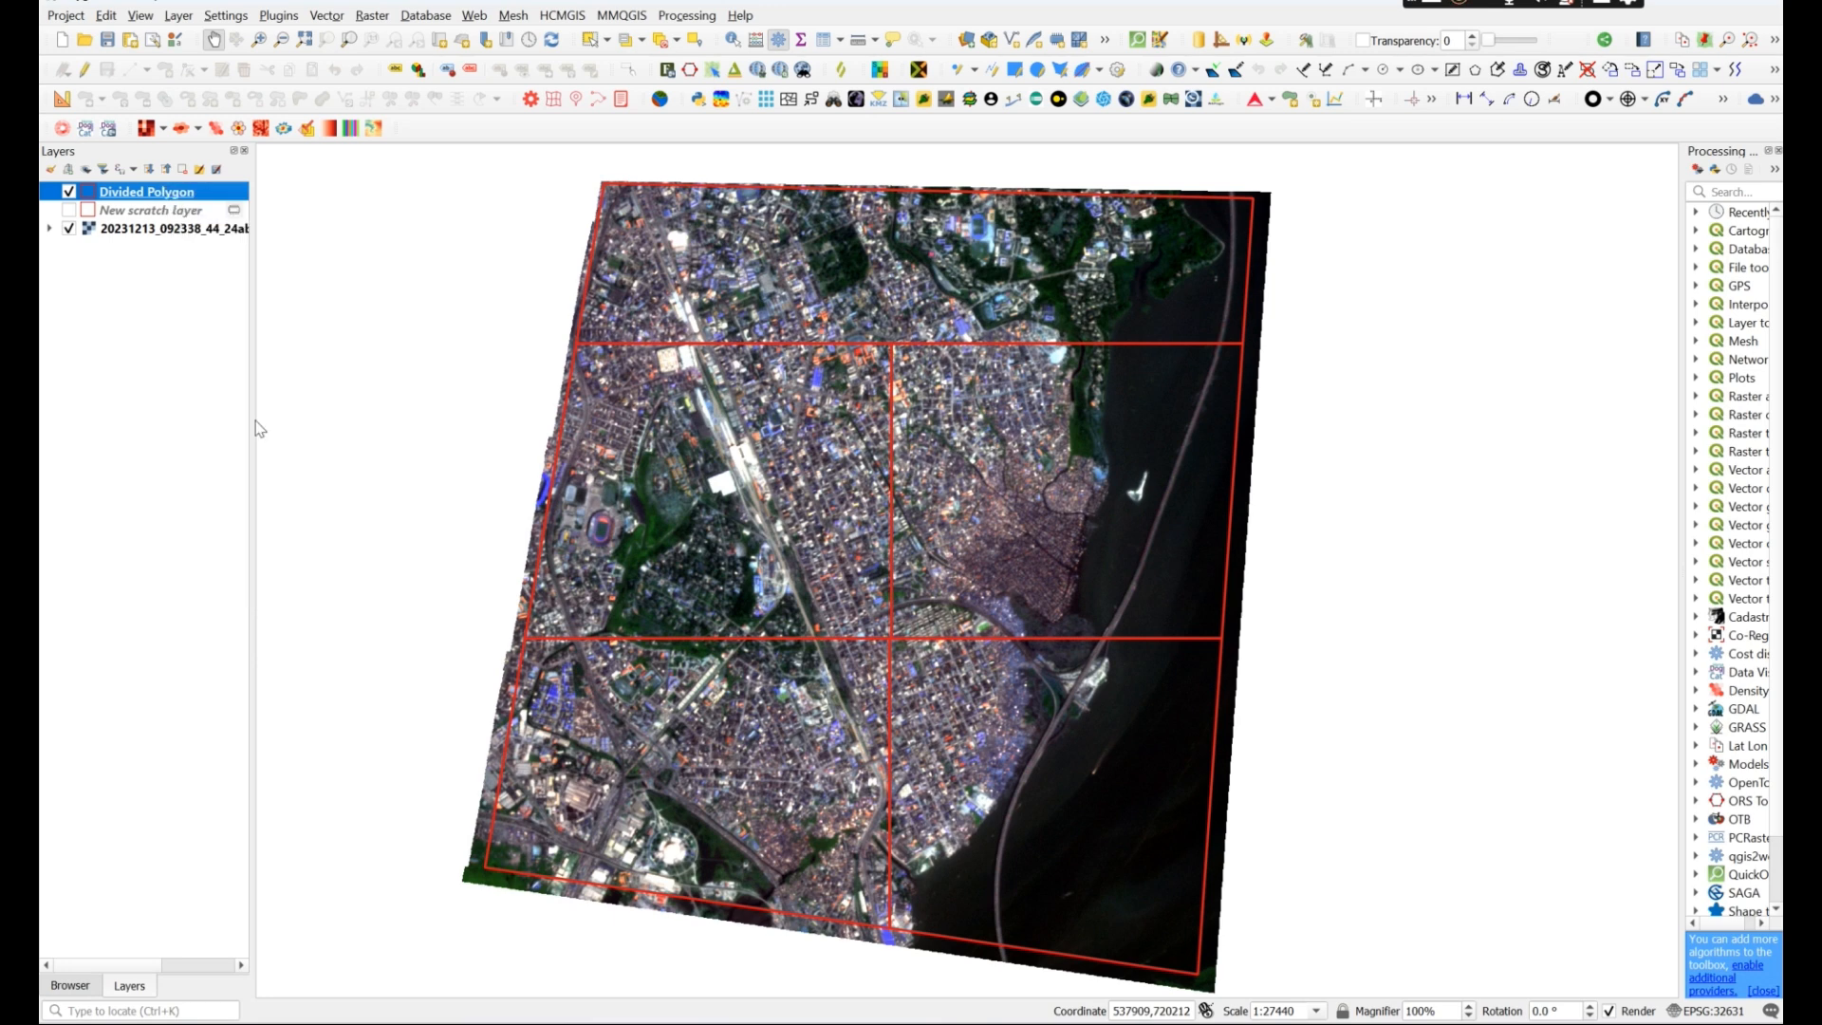
drag(371, 323, 248, 297)
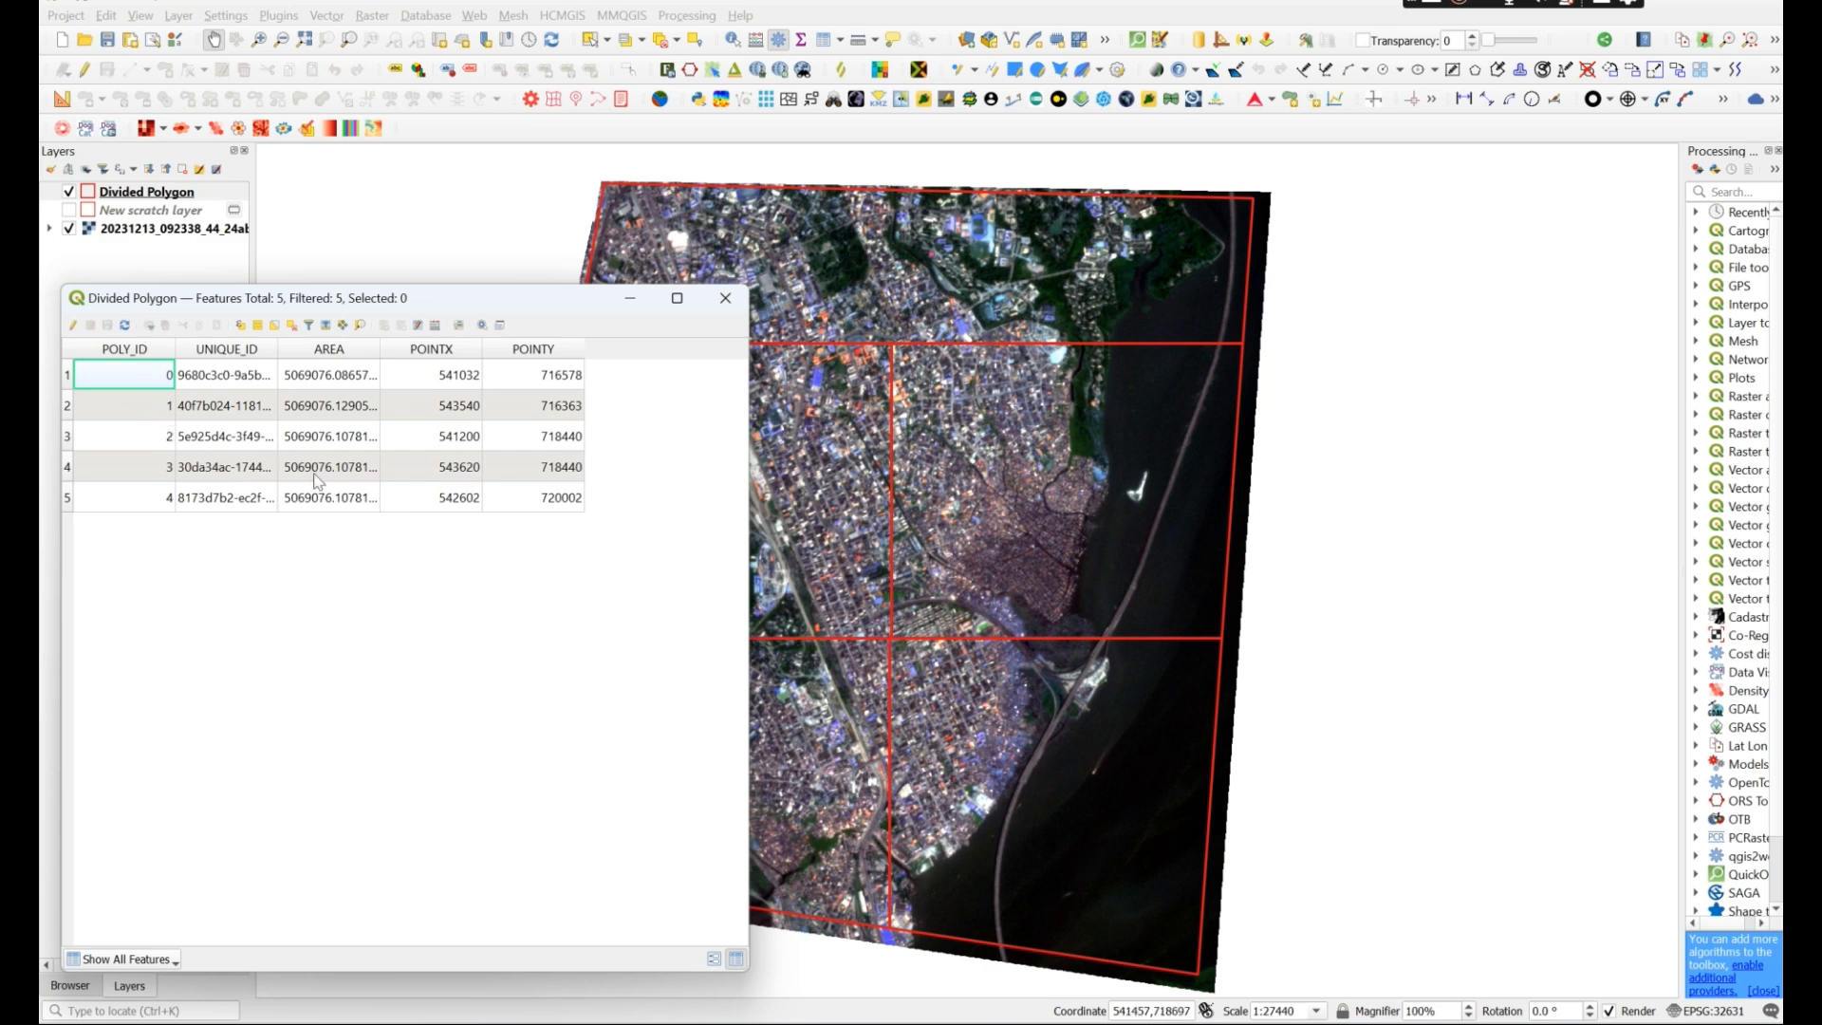
click(68, 378)
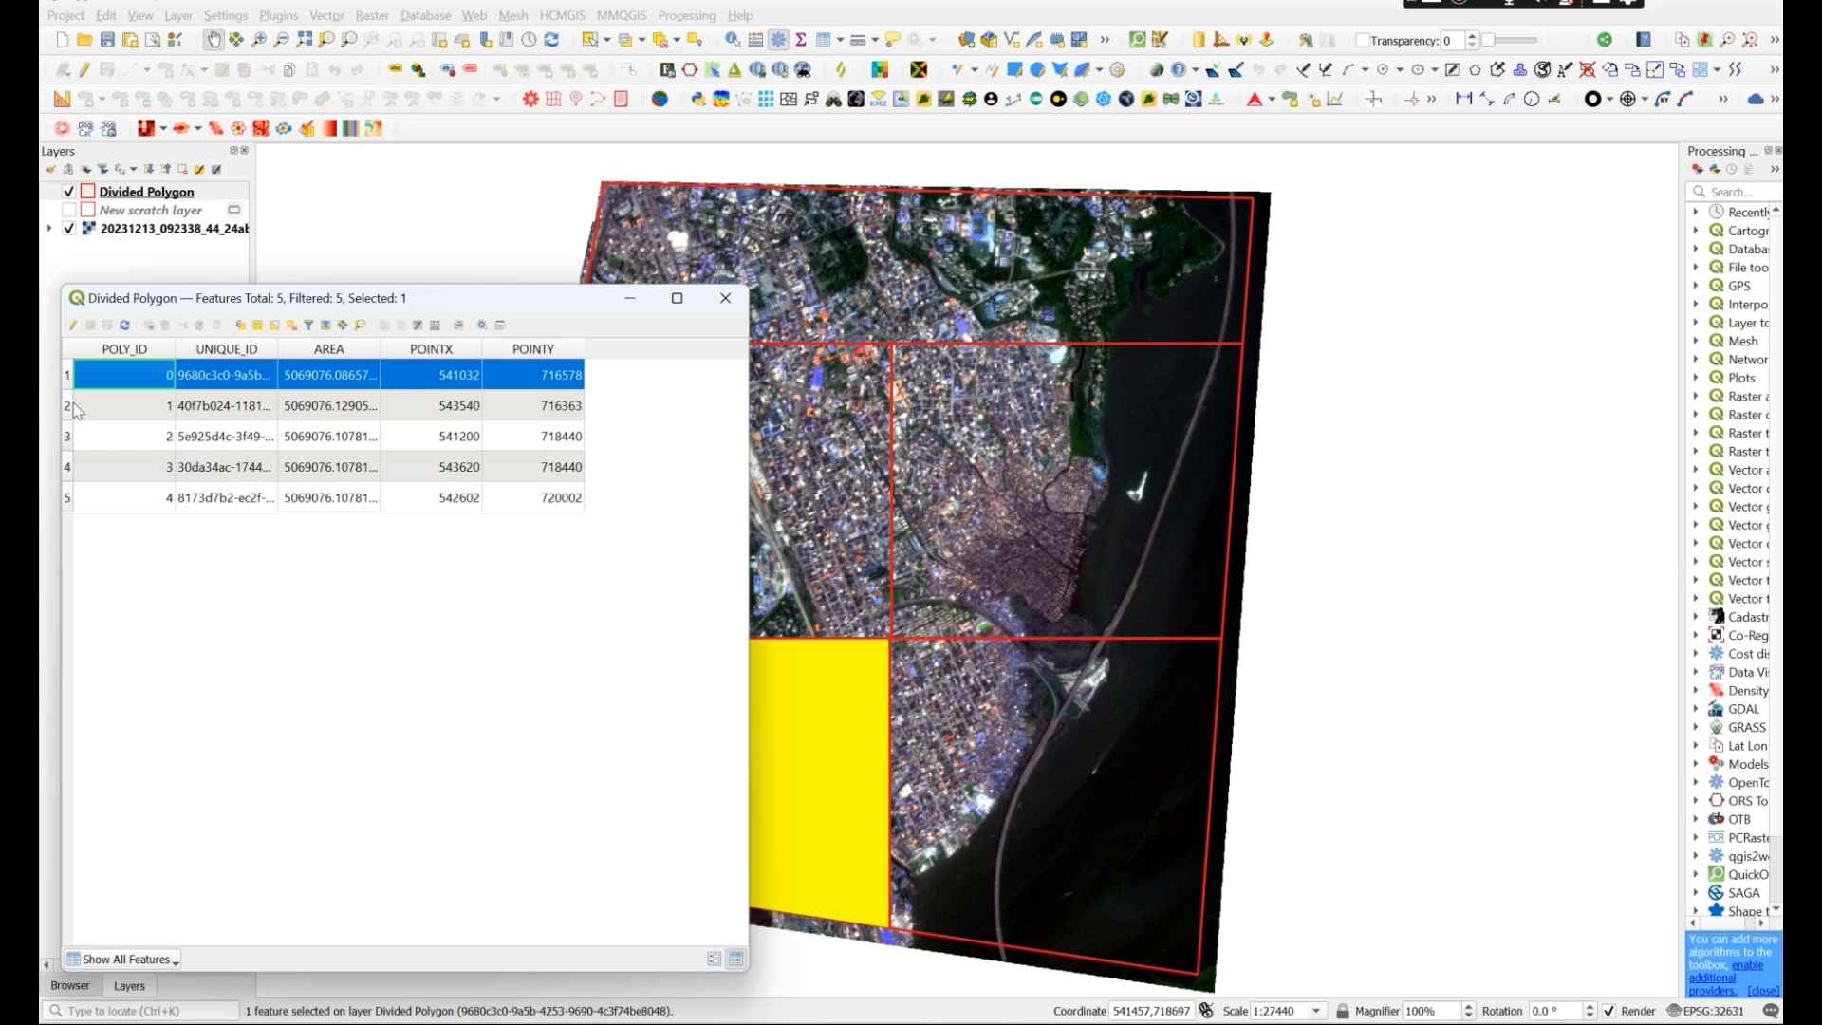
click(74, 408)
click(74, 439)
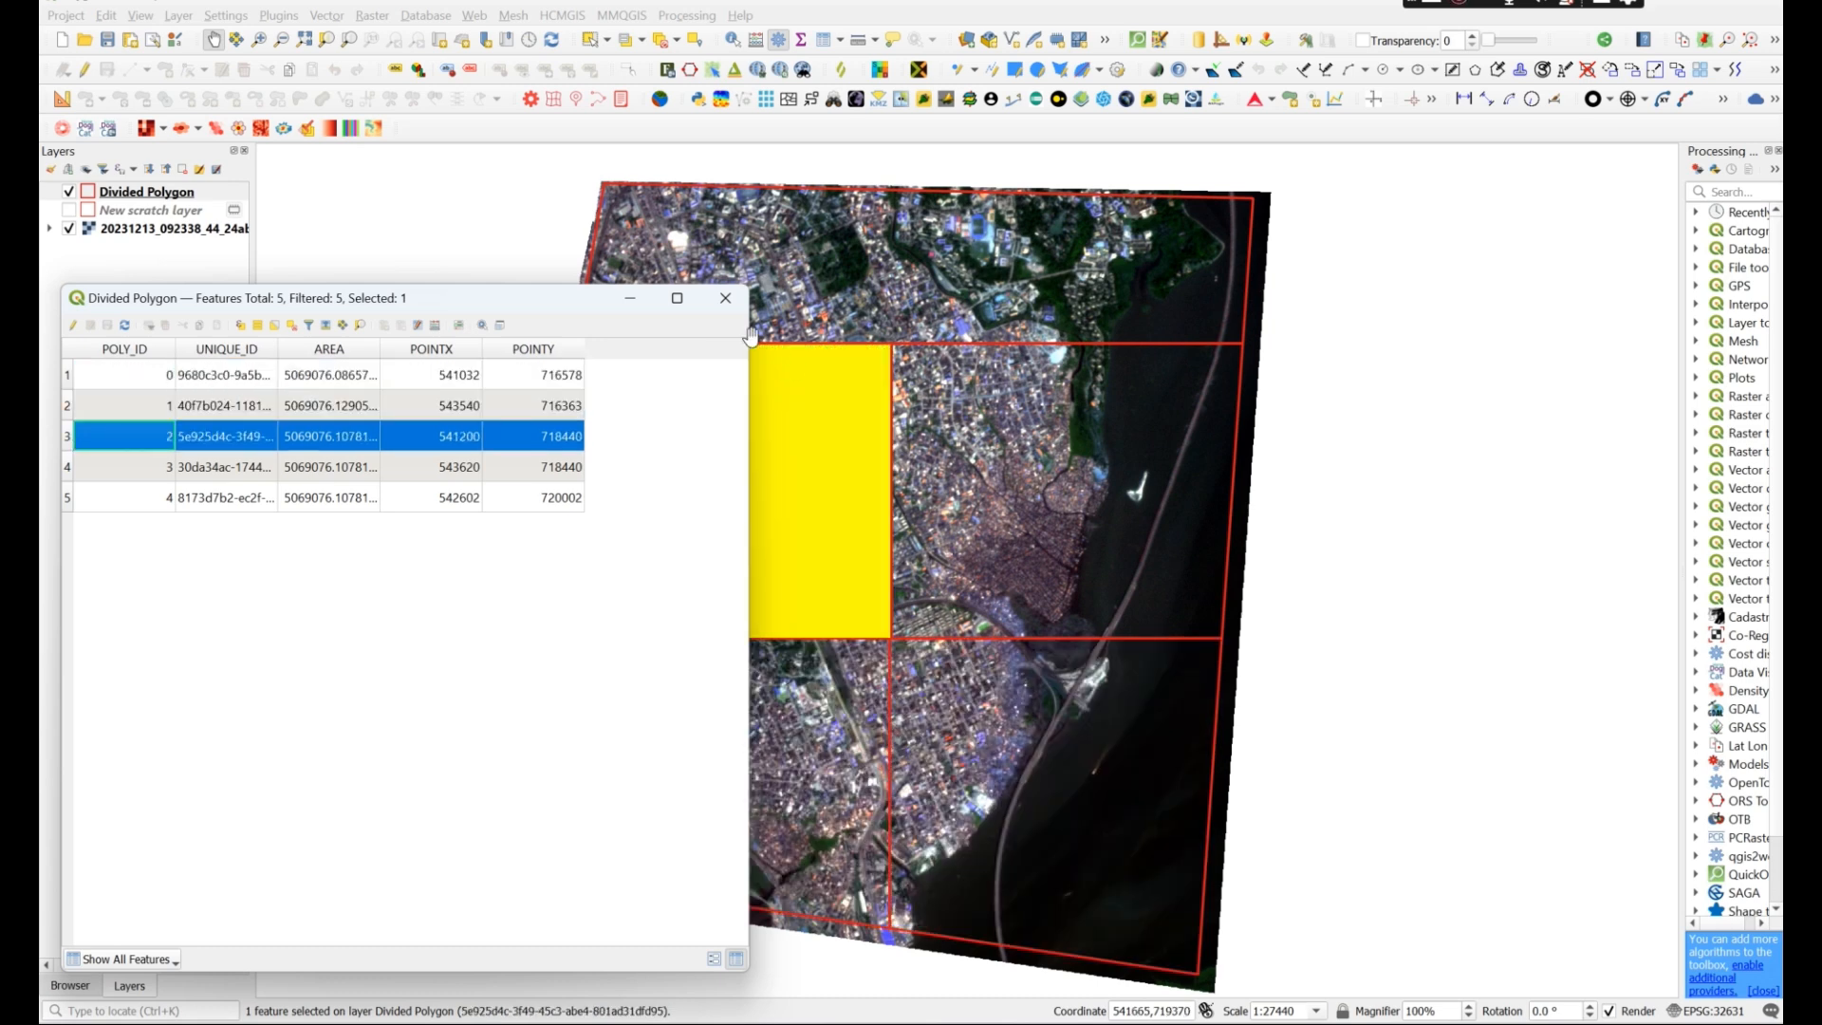
click(725, 297)
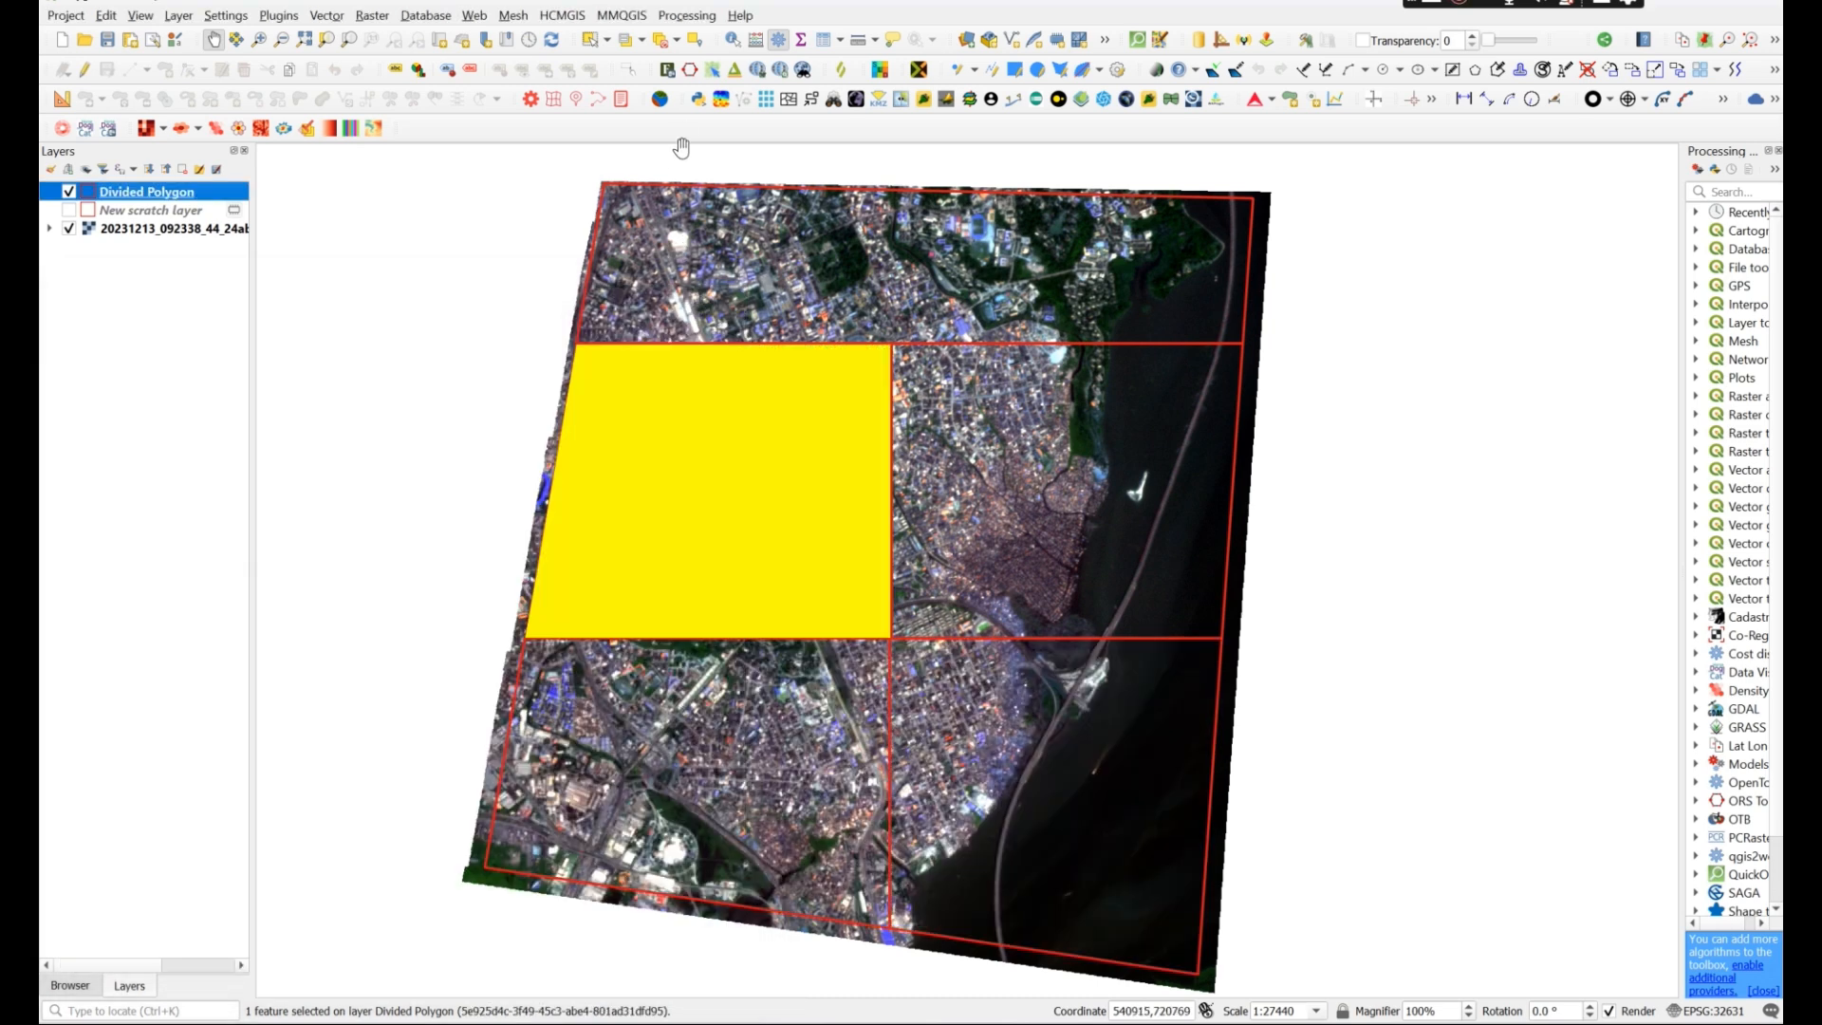
click(663, 41)
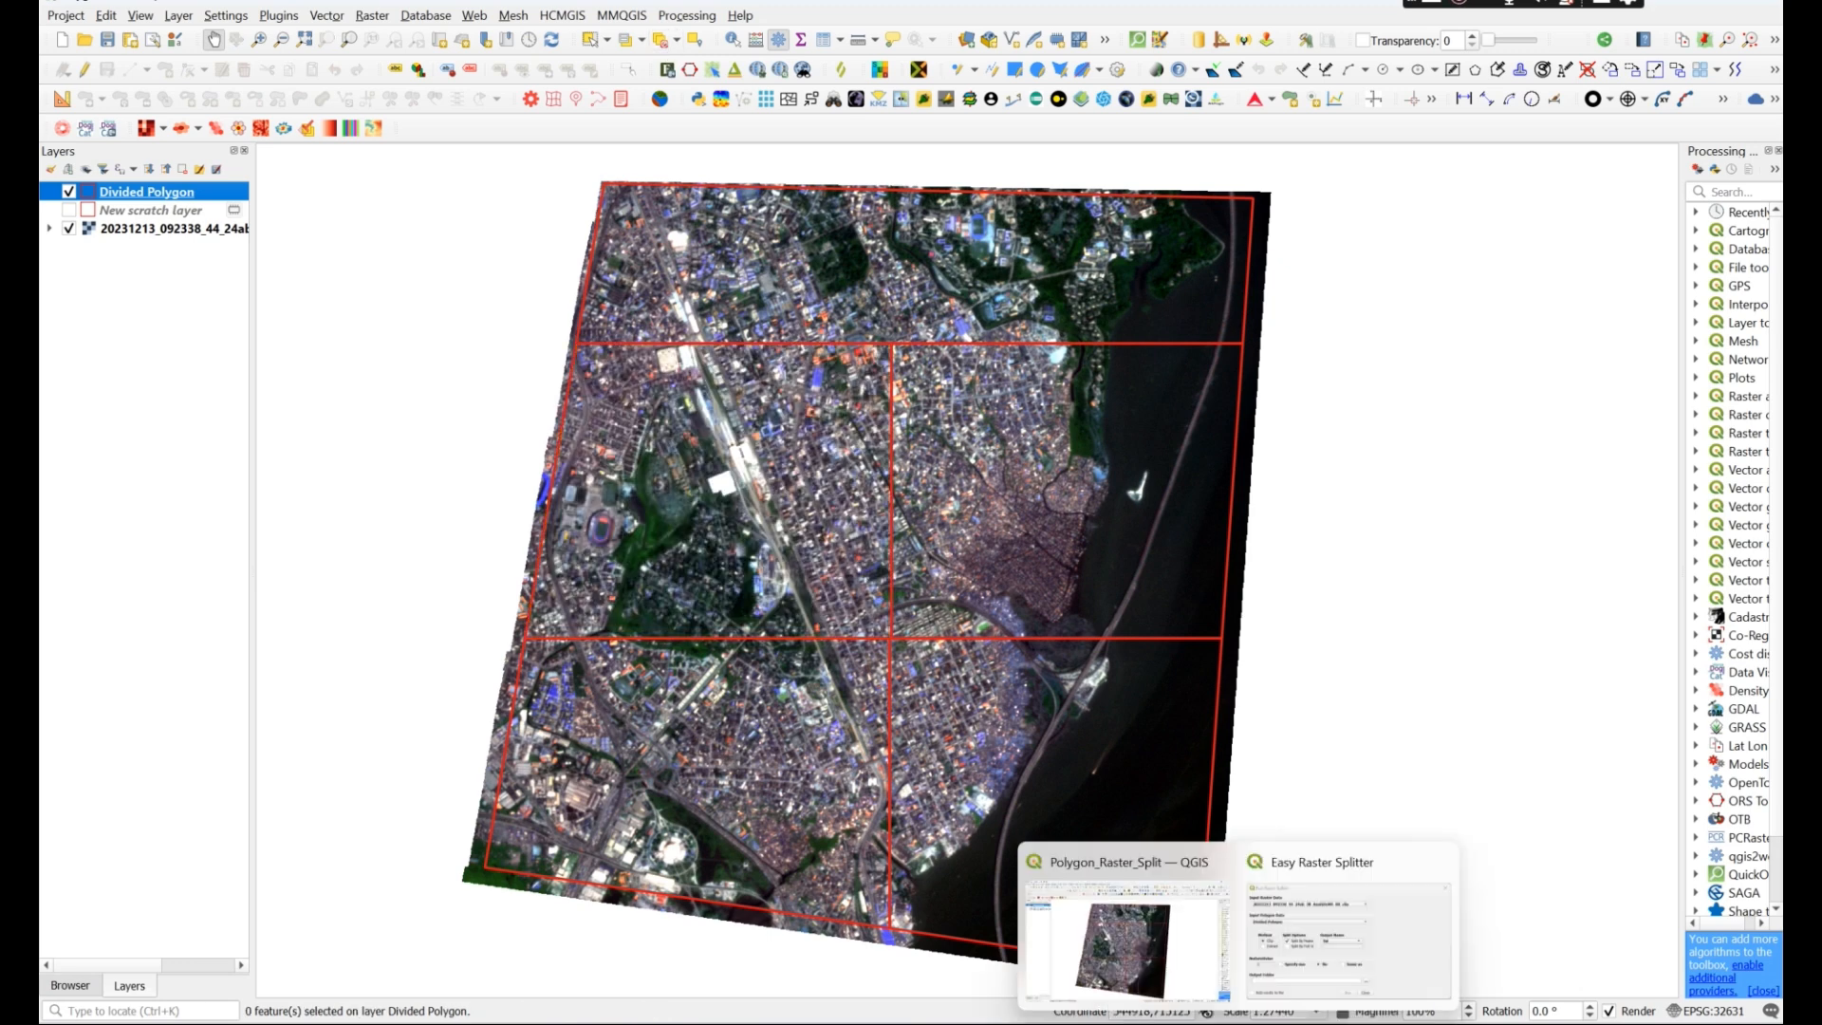
In Easy Raster Splitter, take the output names from POLY_ID and set the output folder to D:/_/My Samples/Polygon_Raster_Split
click(1329, 945)
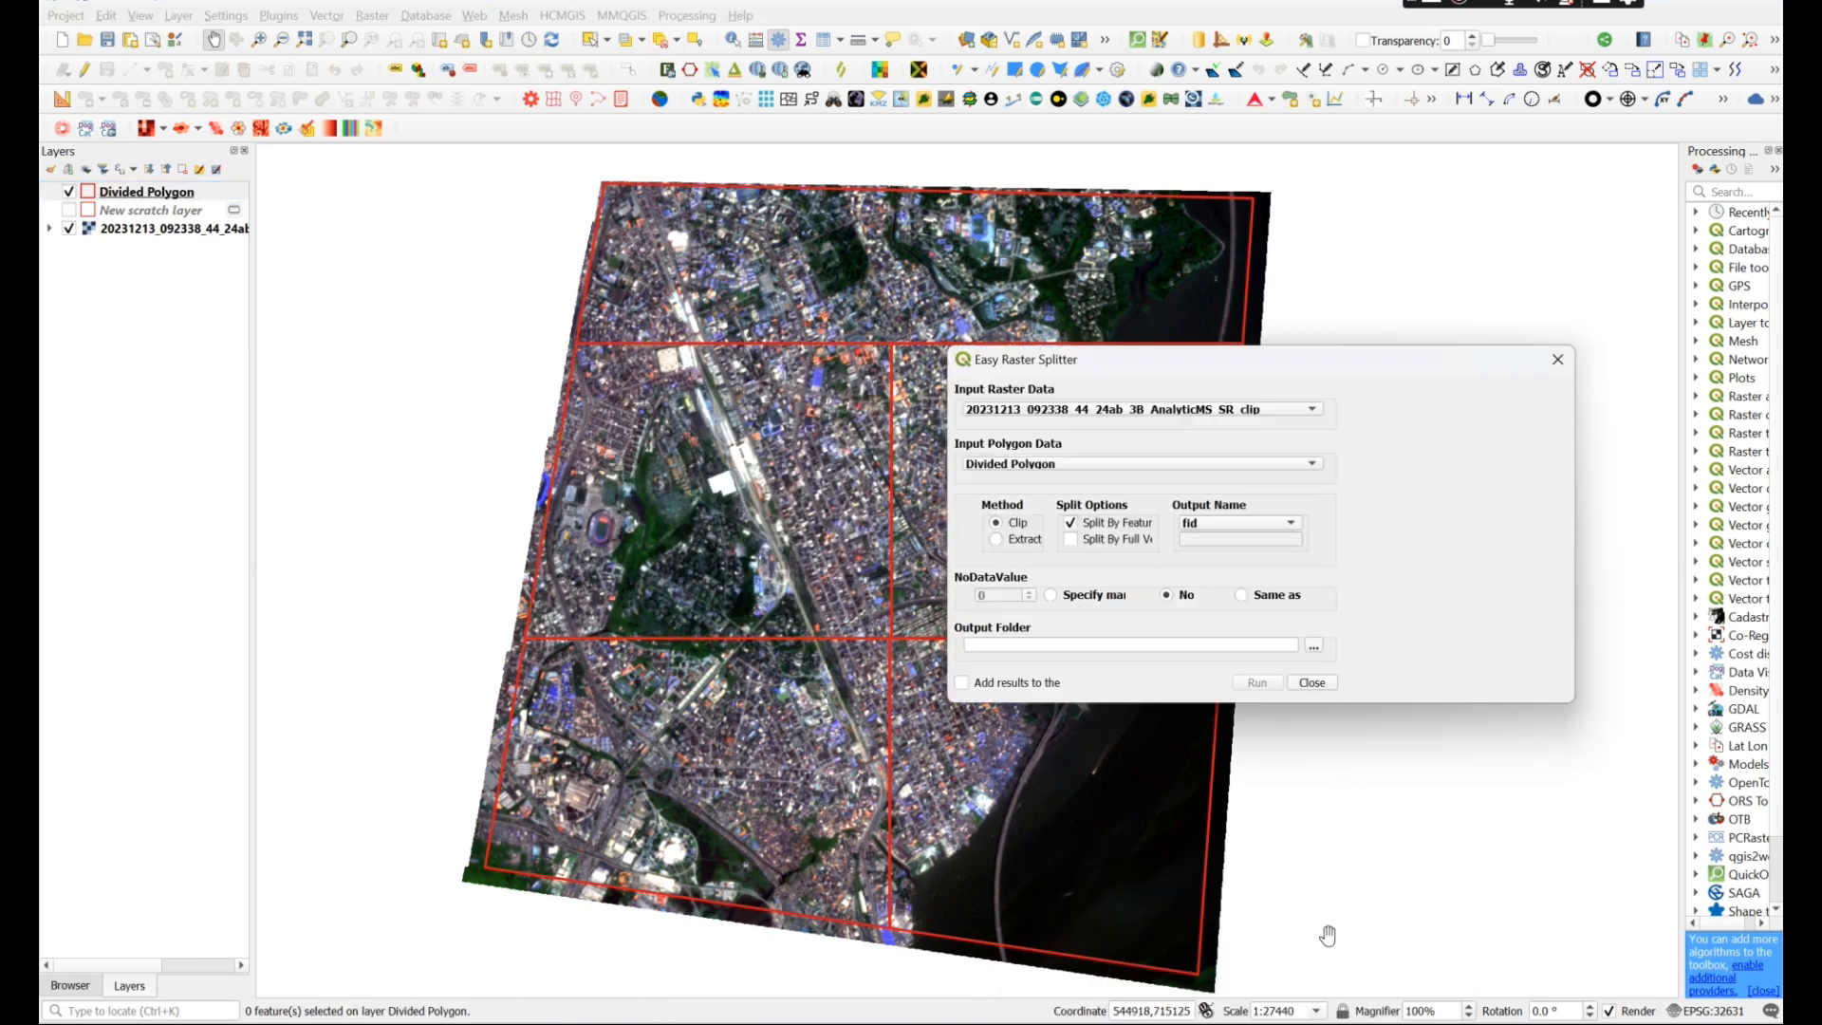
click(1212, 527)
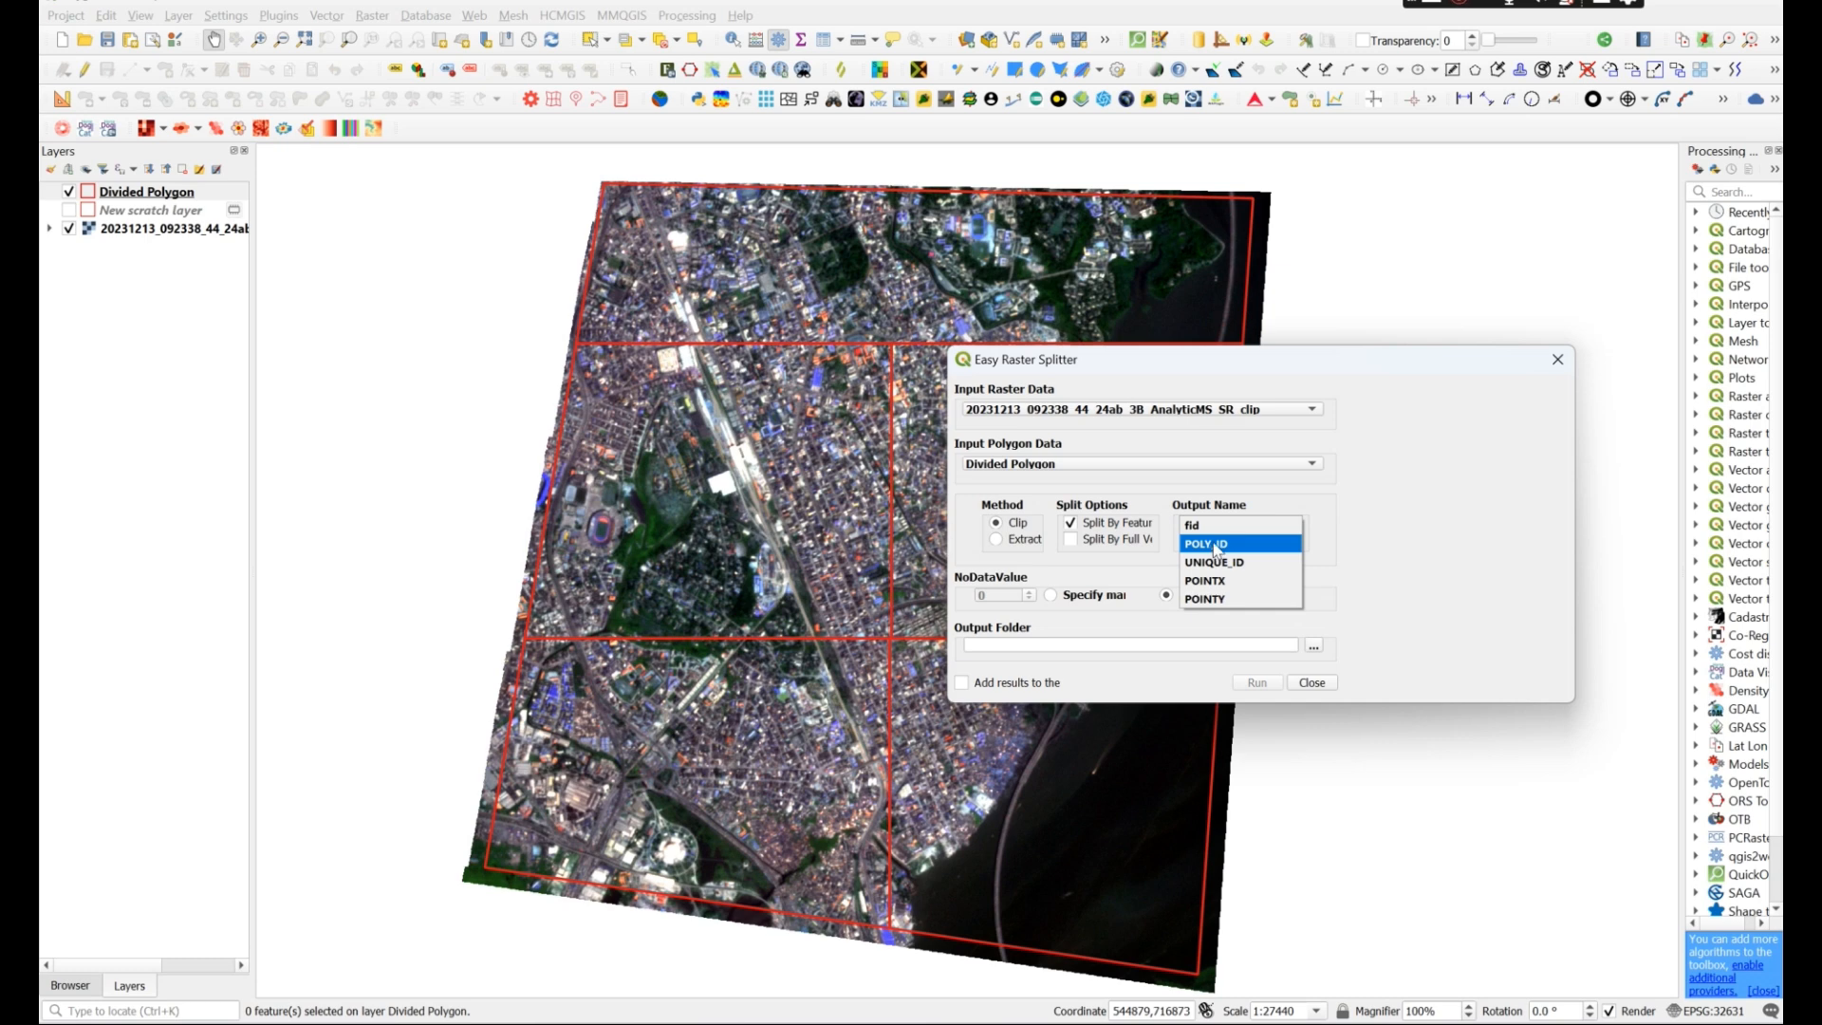
click(1216, 546)
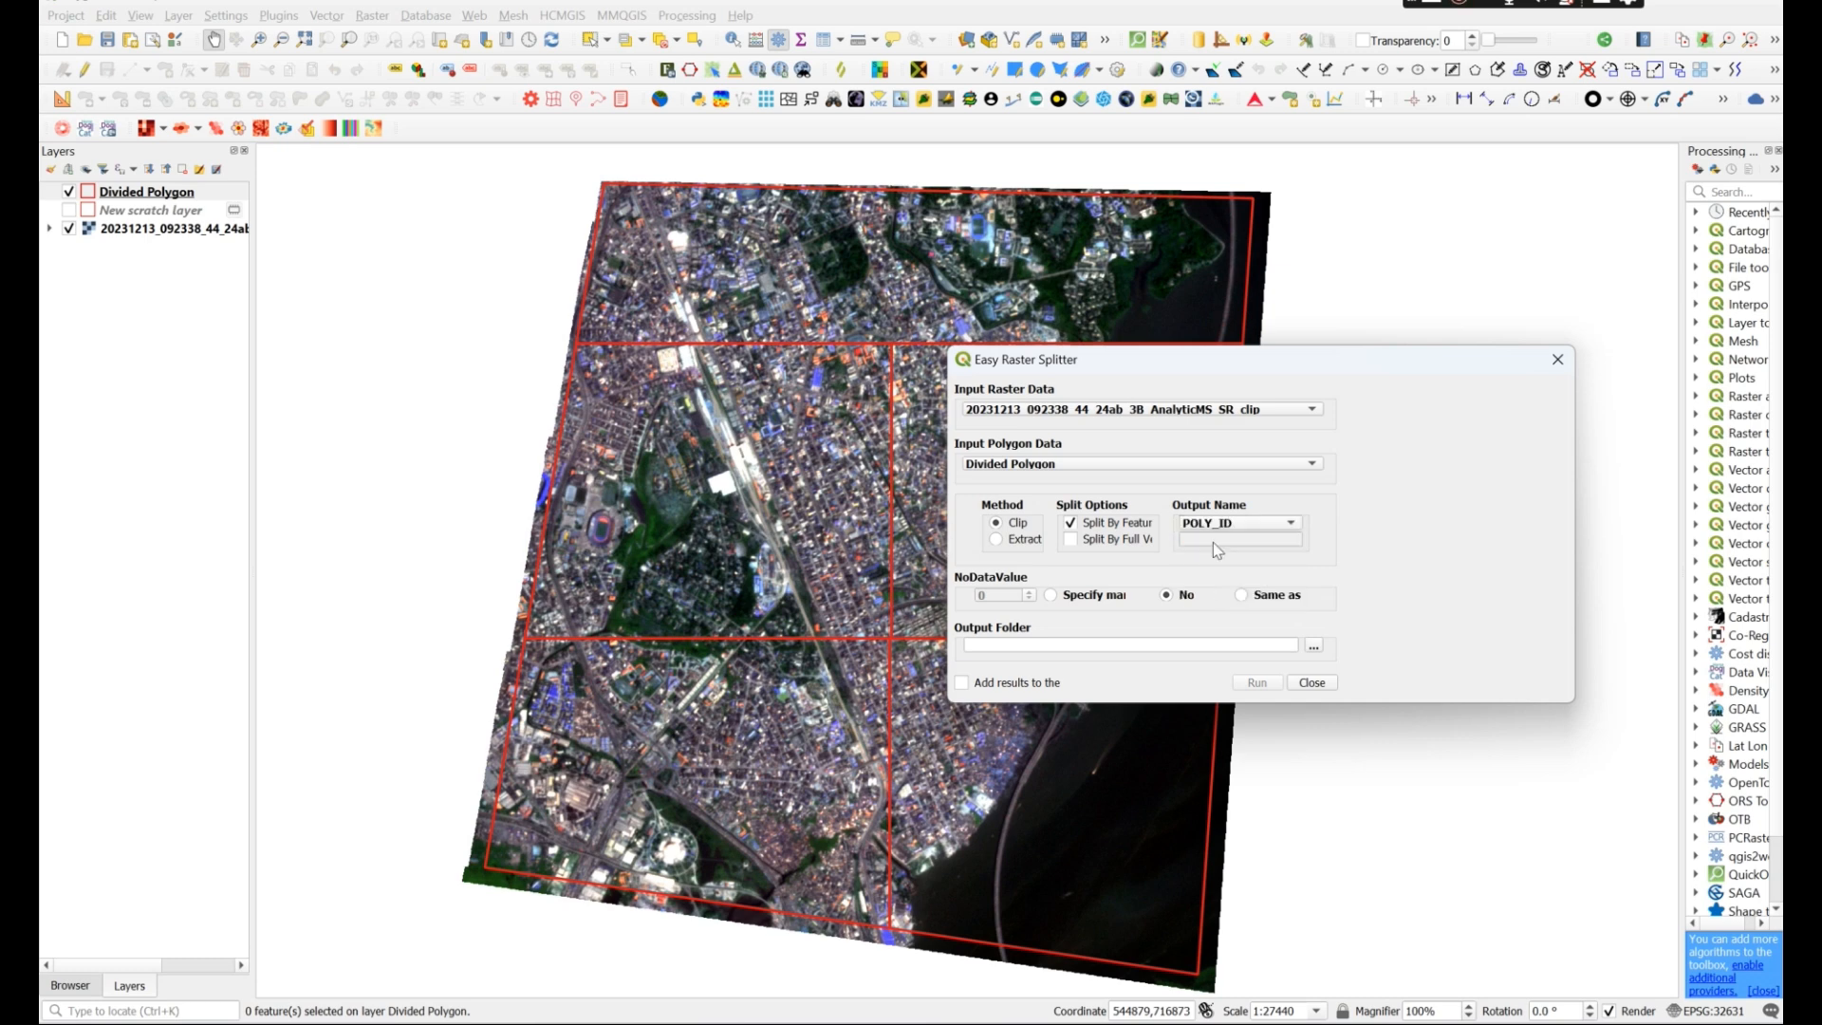
click(1316, 648)
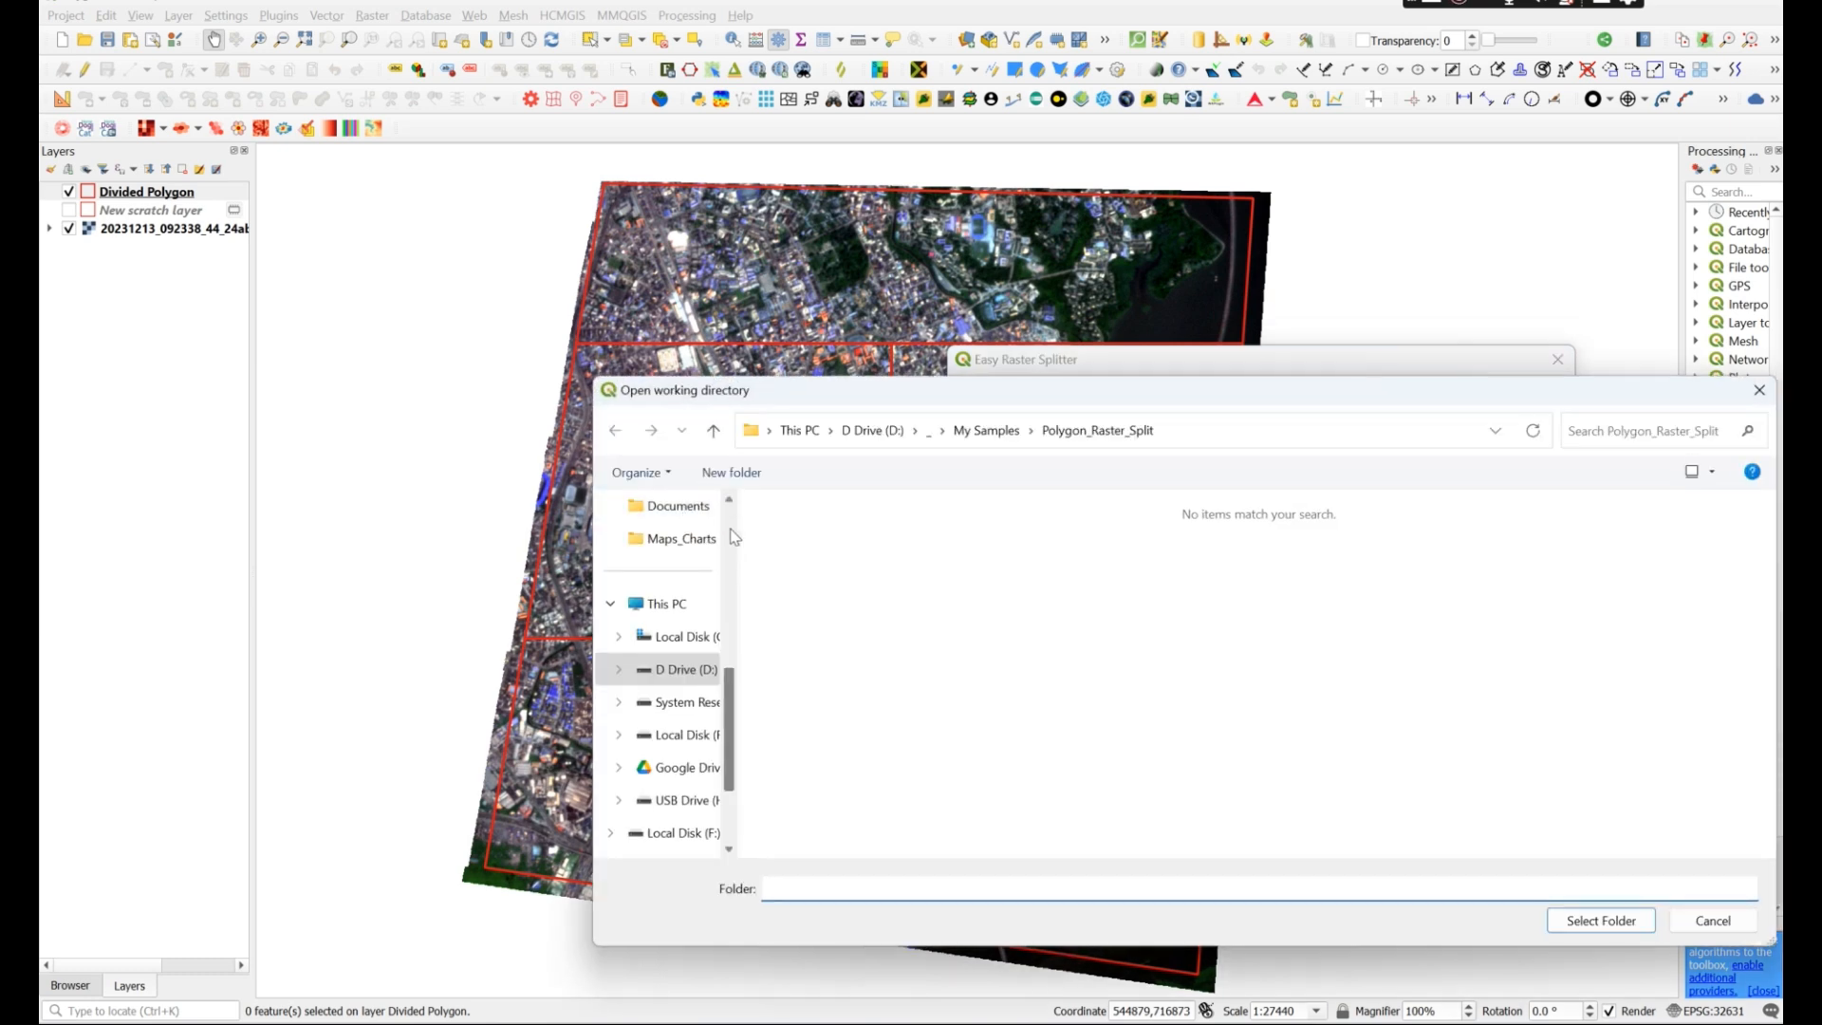
click(1082, 436)
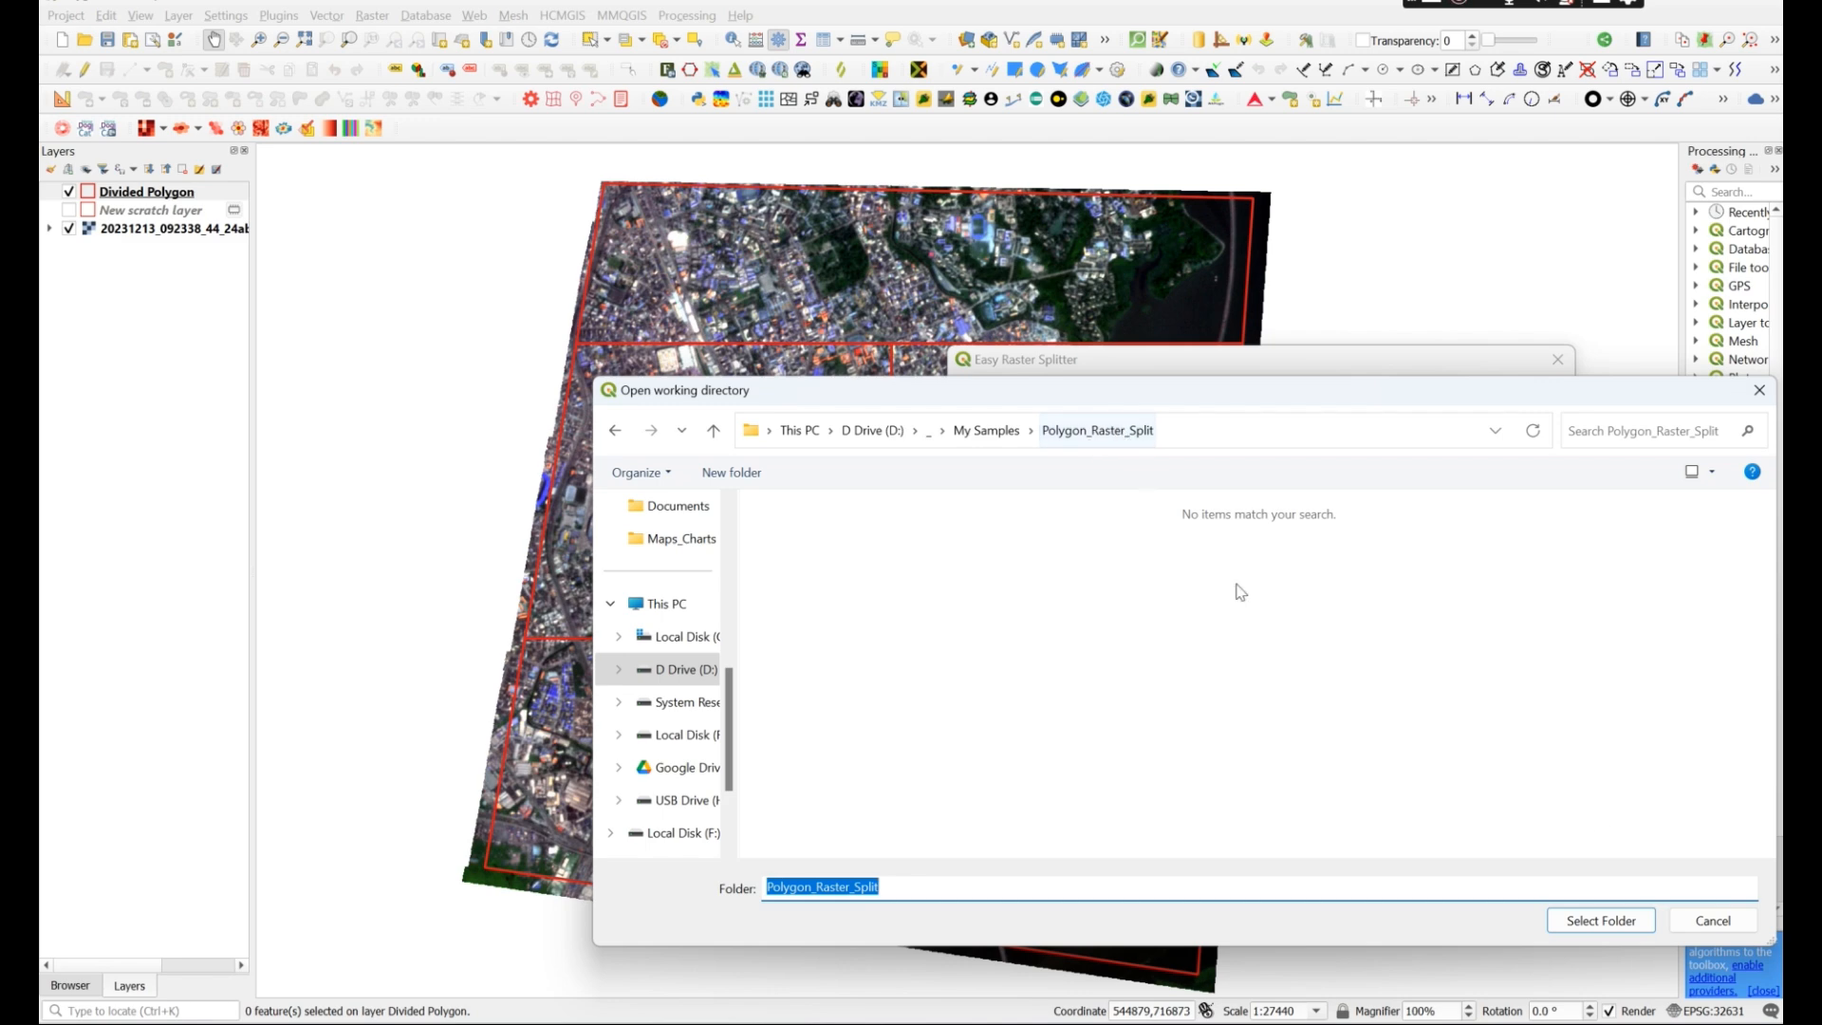
click(1601, 921)
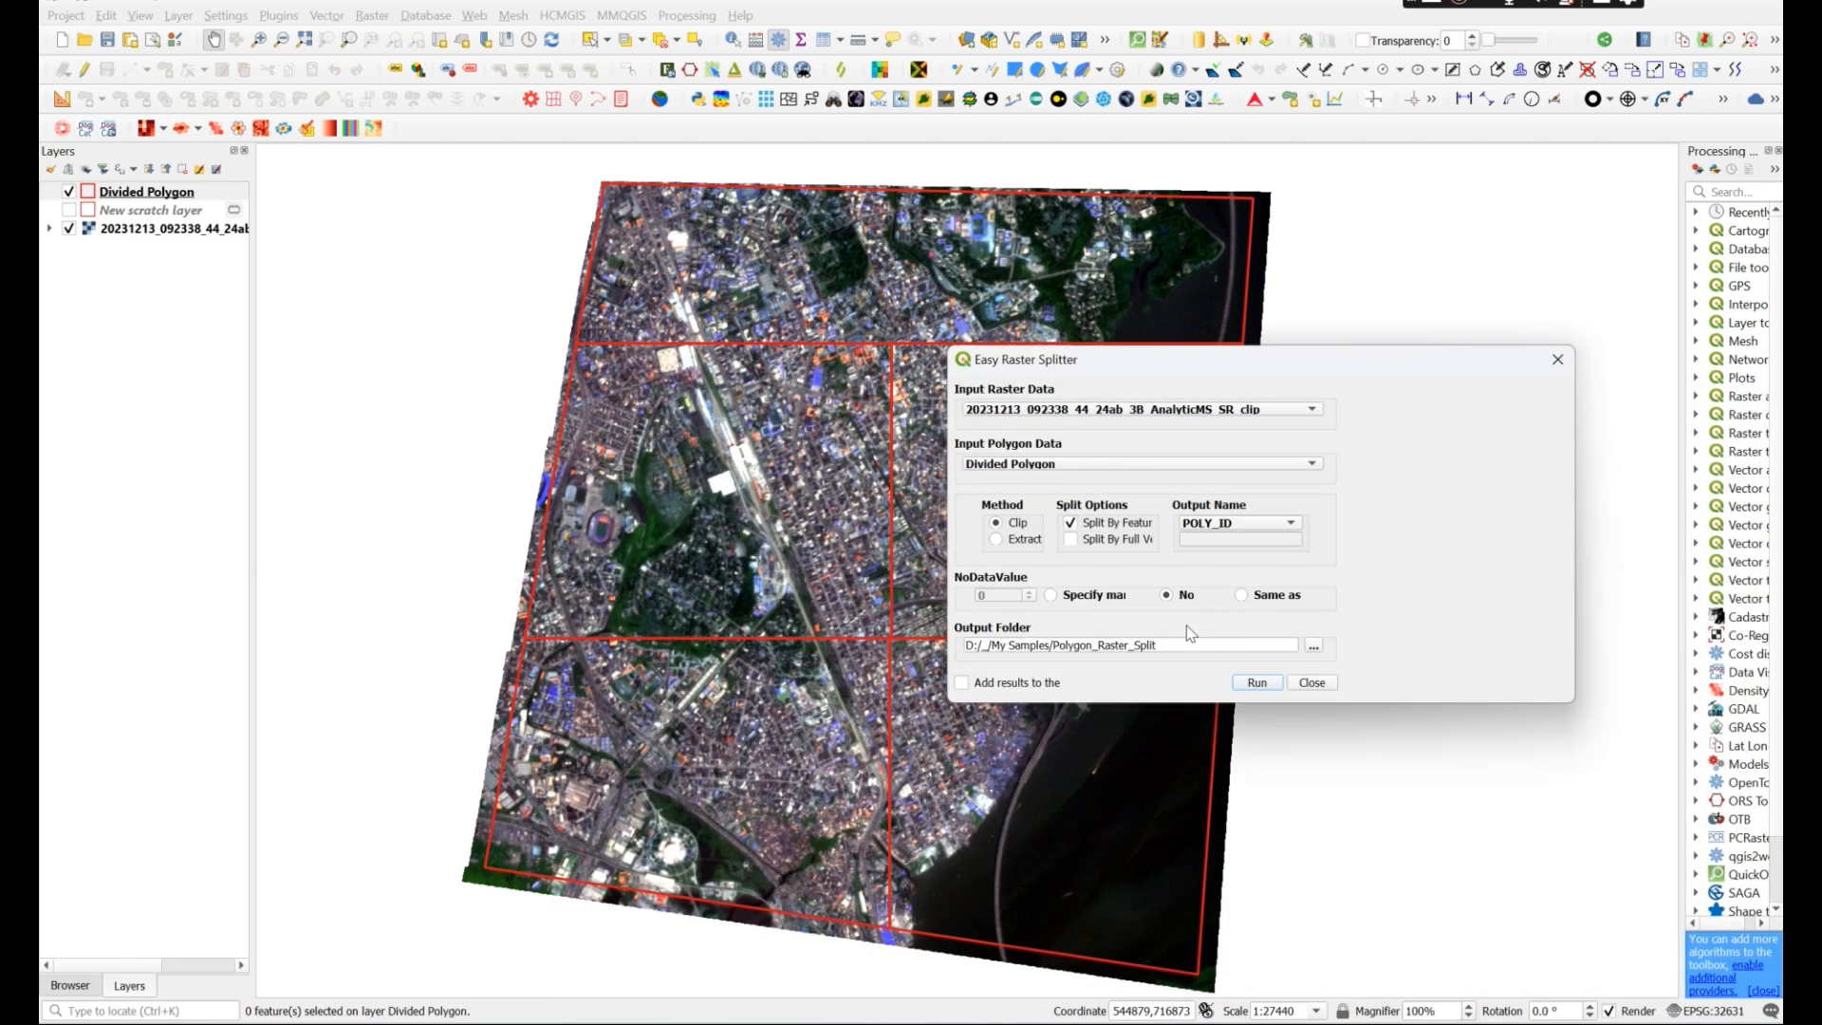
Run the raster split with the results added to the project, and close the splitter dialog
click(962, 684)
click(1255, 684)
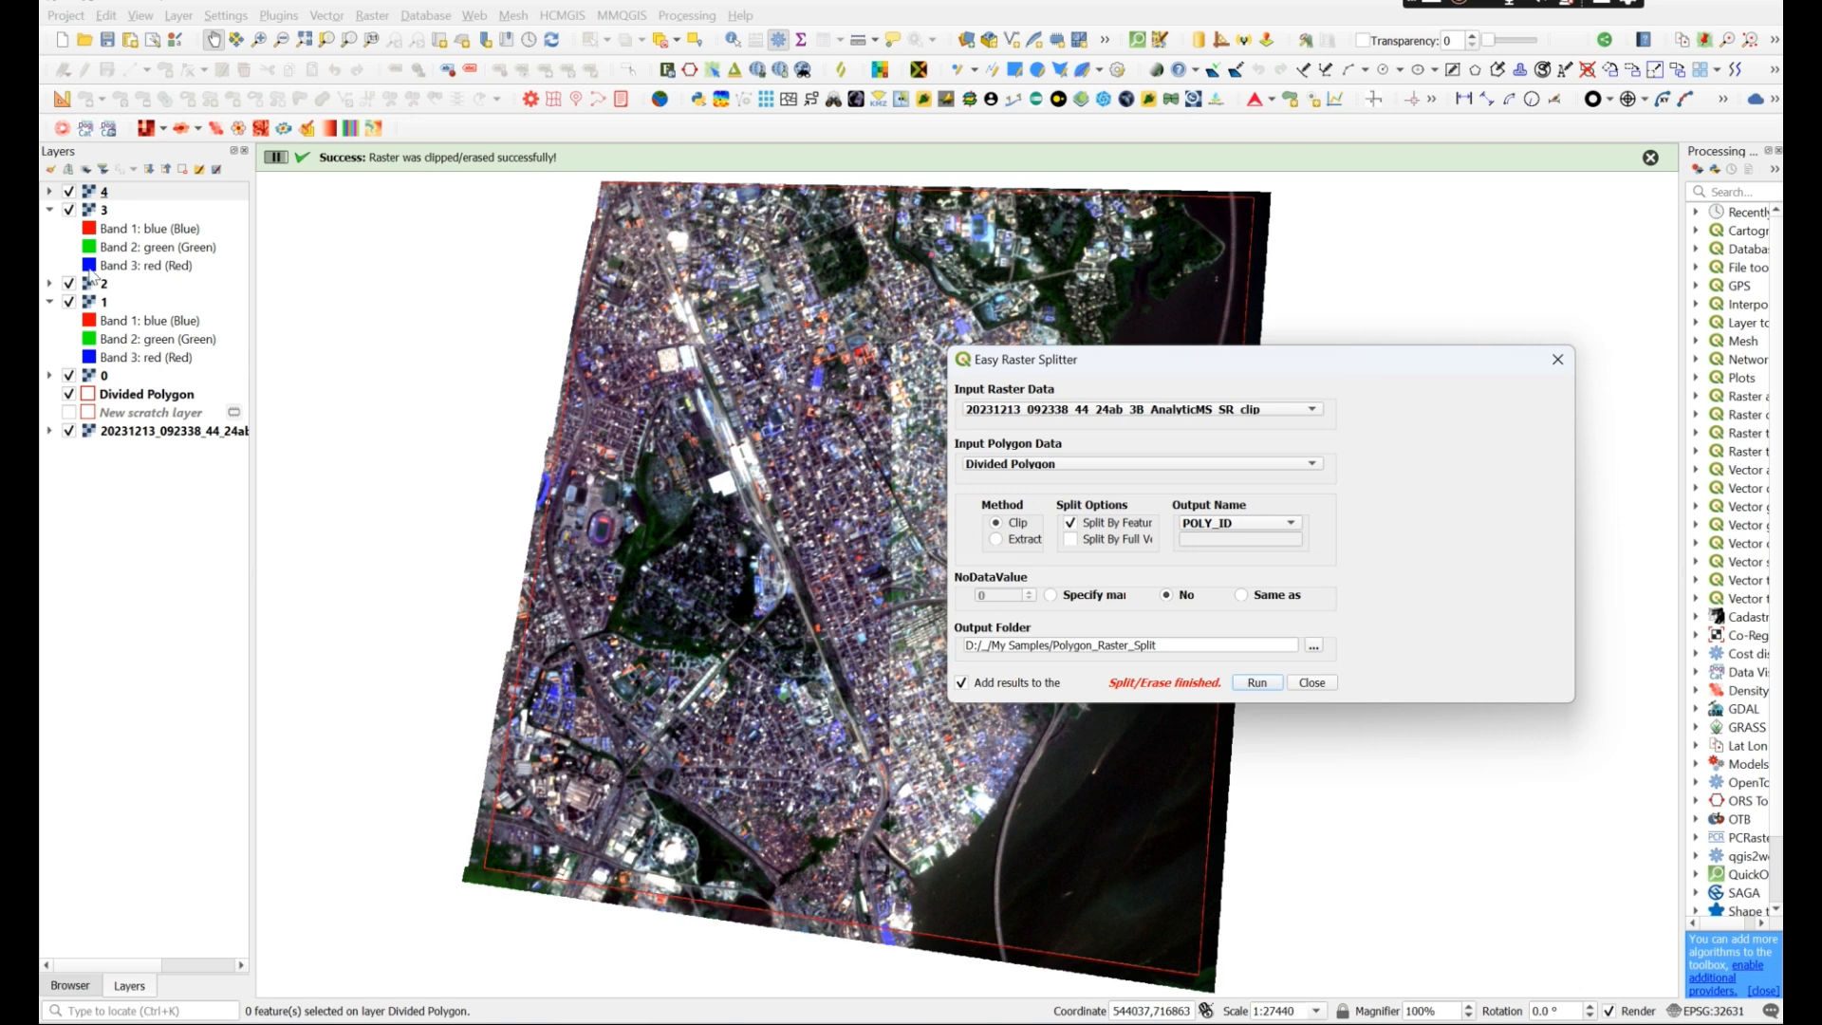
click(1558, 359)
click(1650, 157)
drag(1657, 161, 967, 575)
drag(860, 467, 1447, 137)
drag(779, 493, 854, 435)
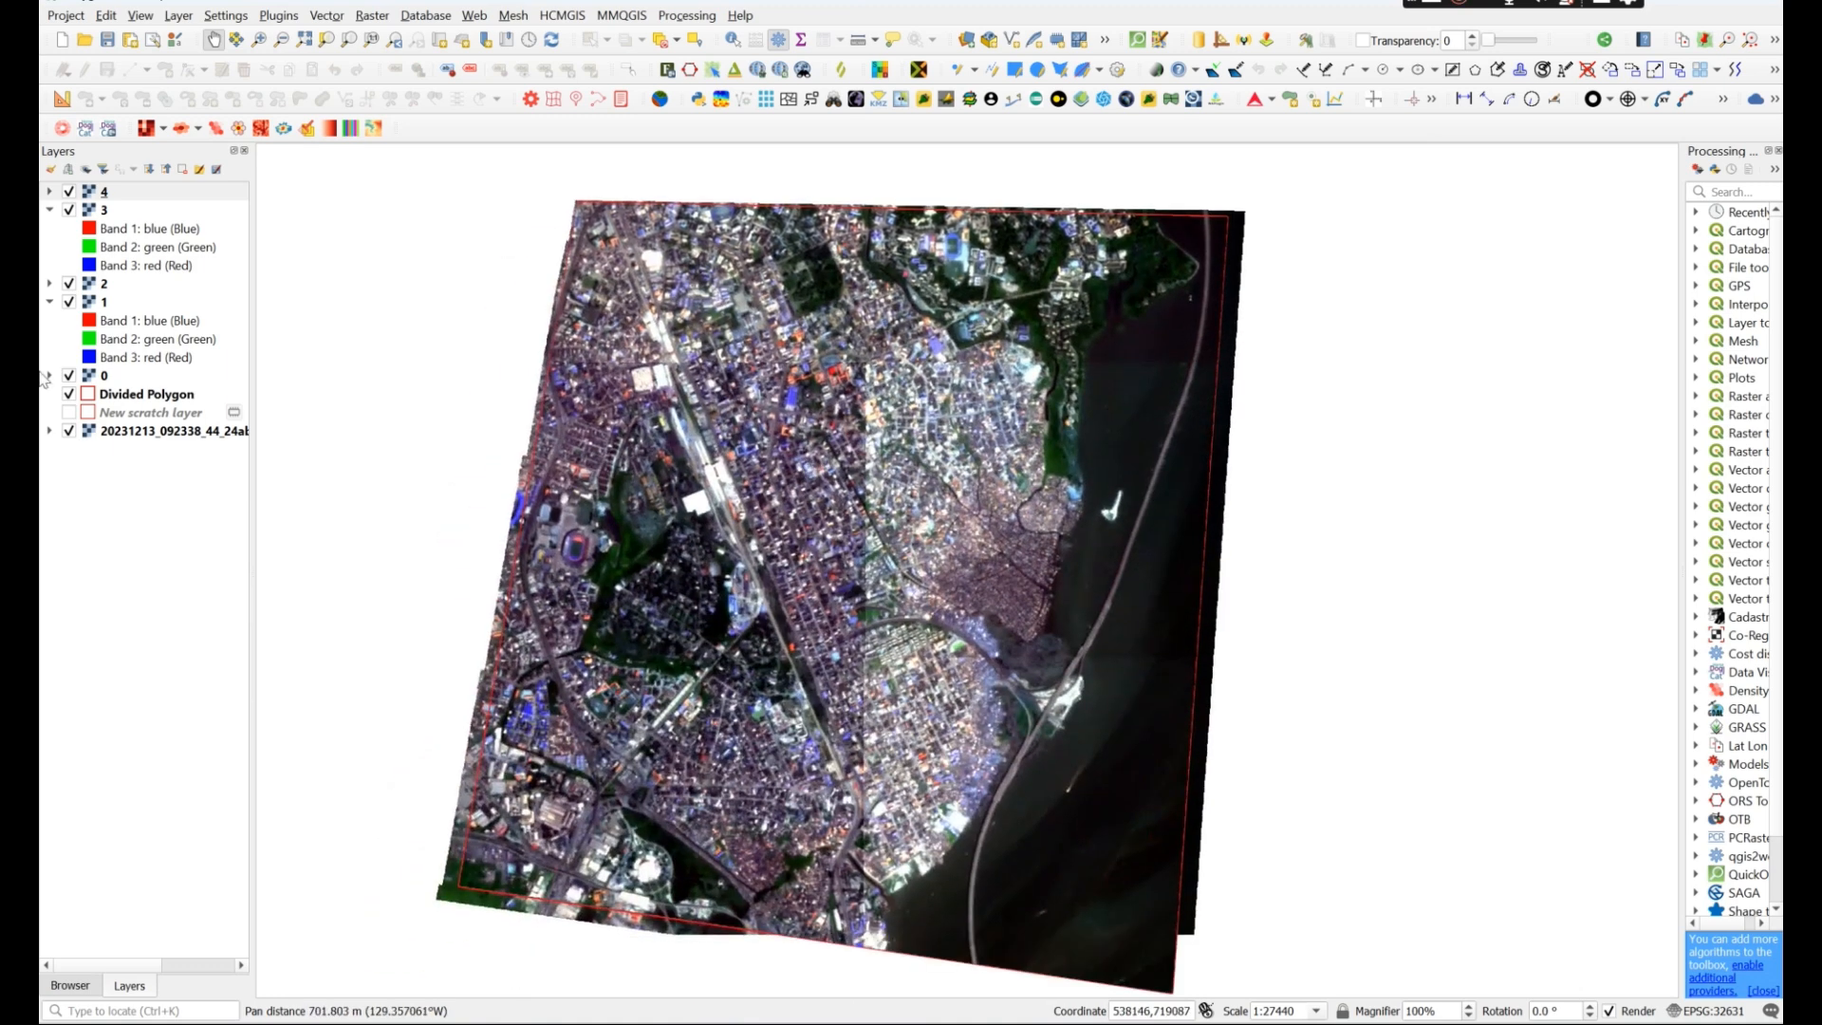
Hide the original 20231213 raster and move the Divided Polygon layer above all the split tile layers
click(50, 210)
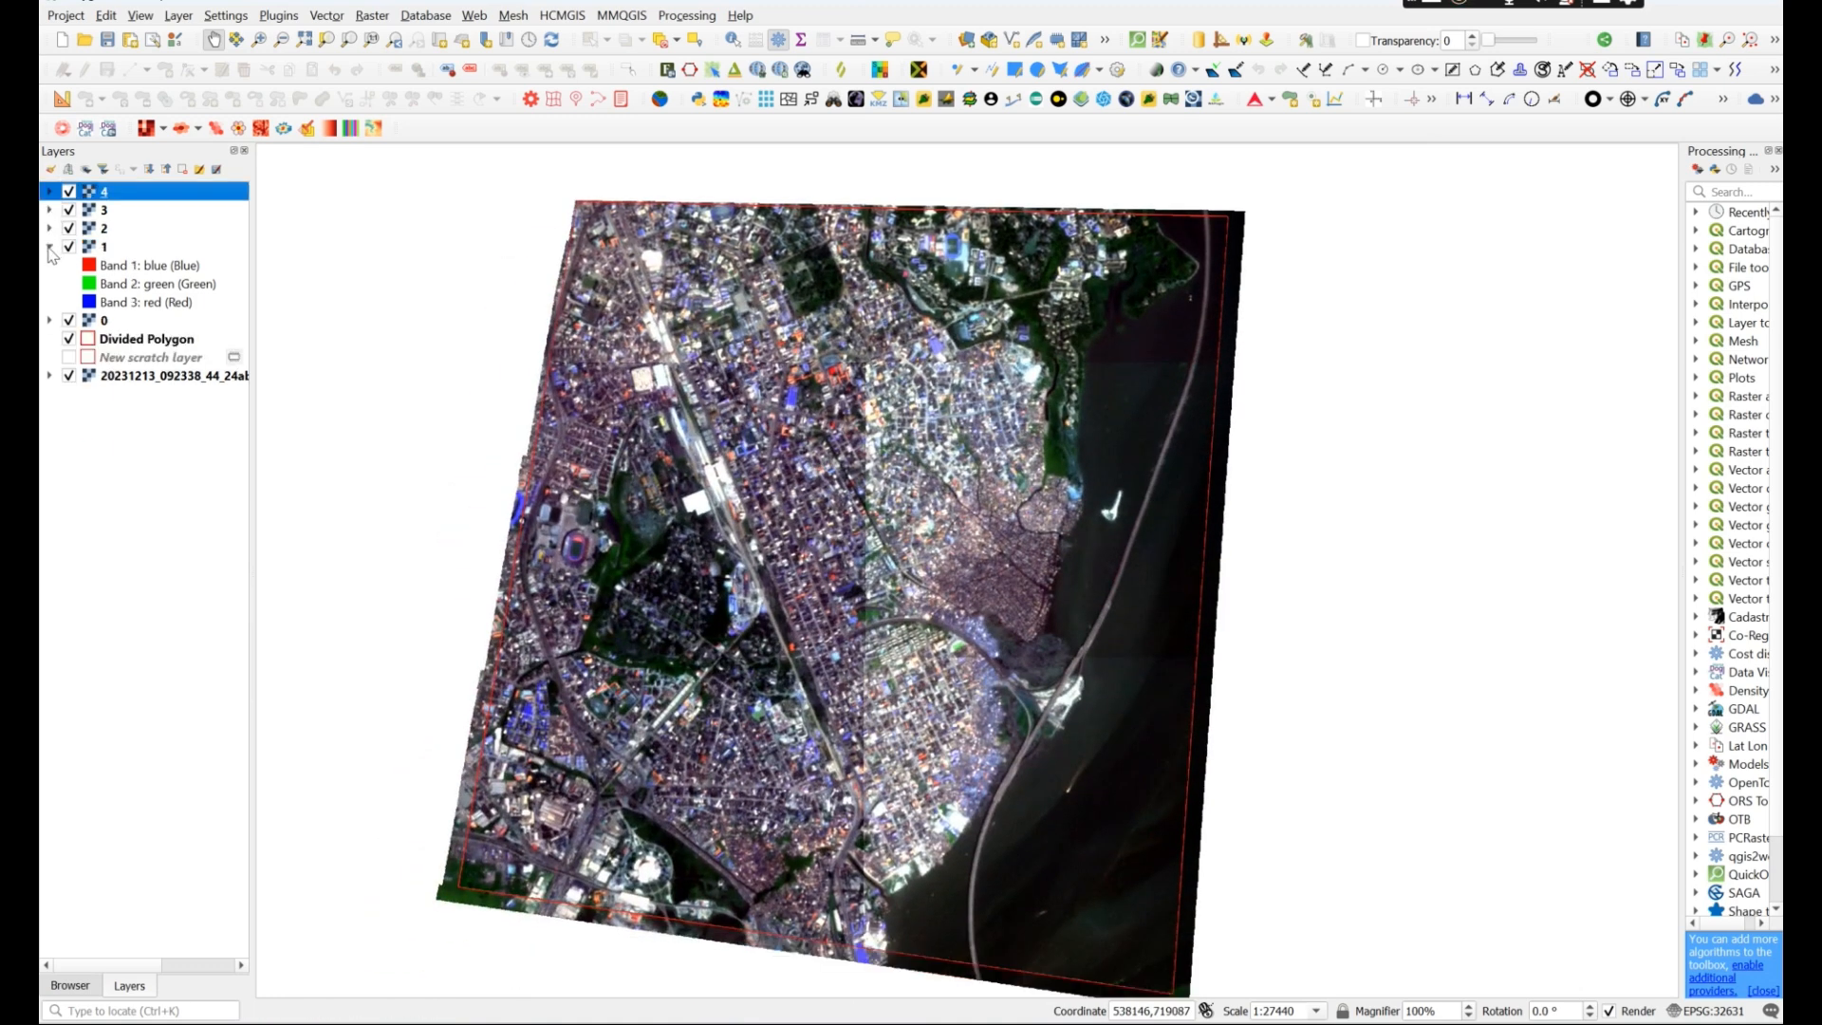
click(49, 246)
click(68, 322)
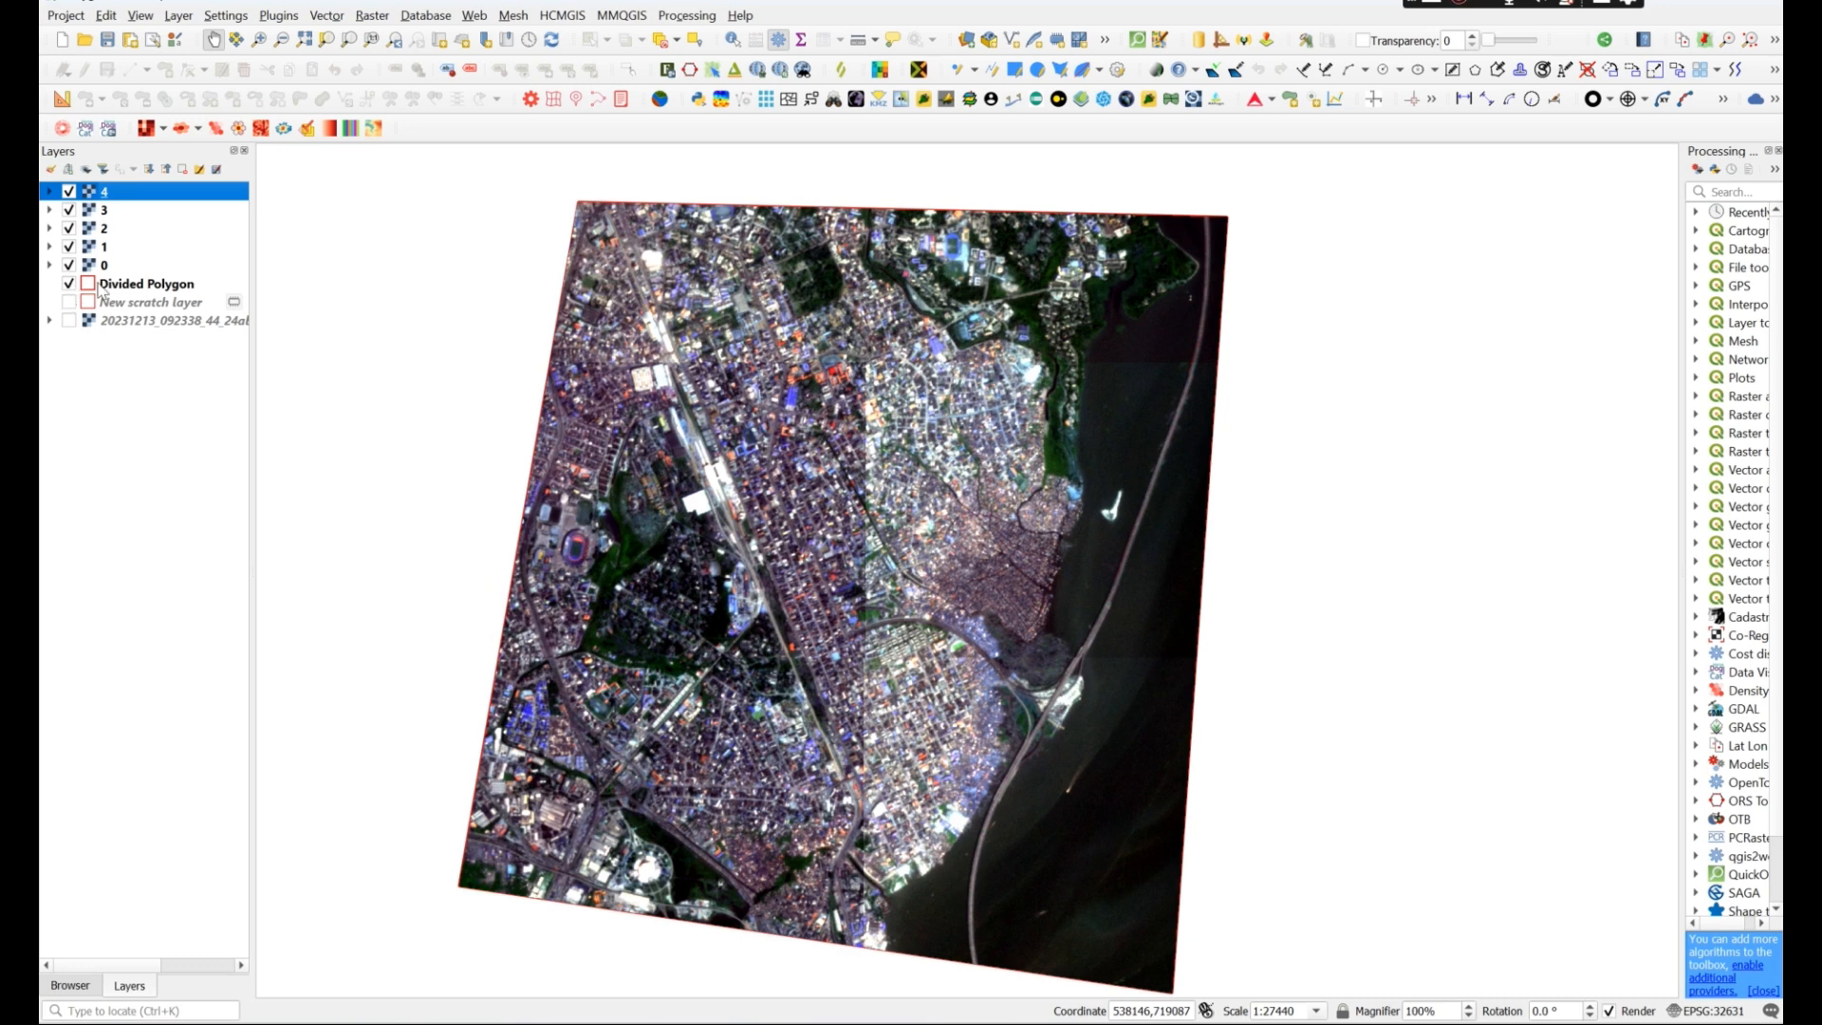
click(144, 285)
drag(142, 287, 95, 186)
Hide the split raster layers 0, 1, 2 and 3 one after another
click(68, 284)
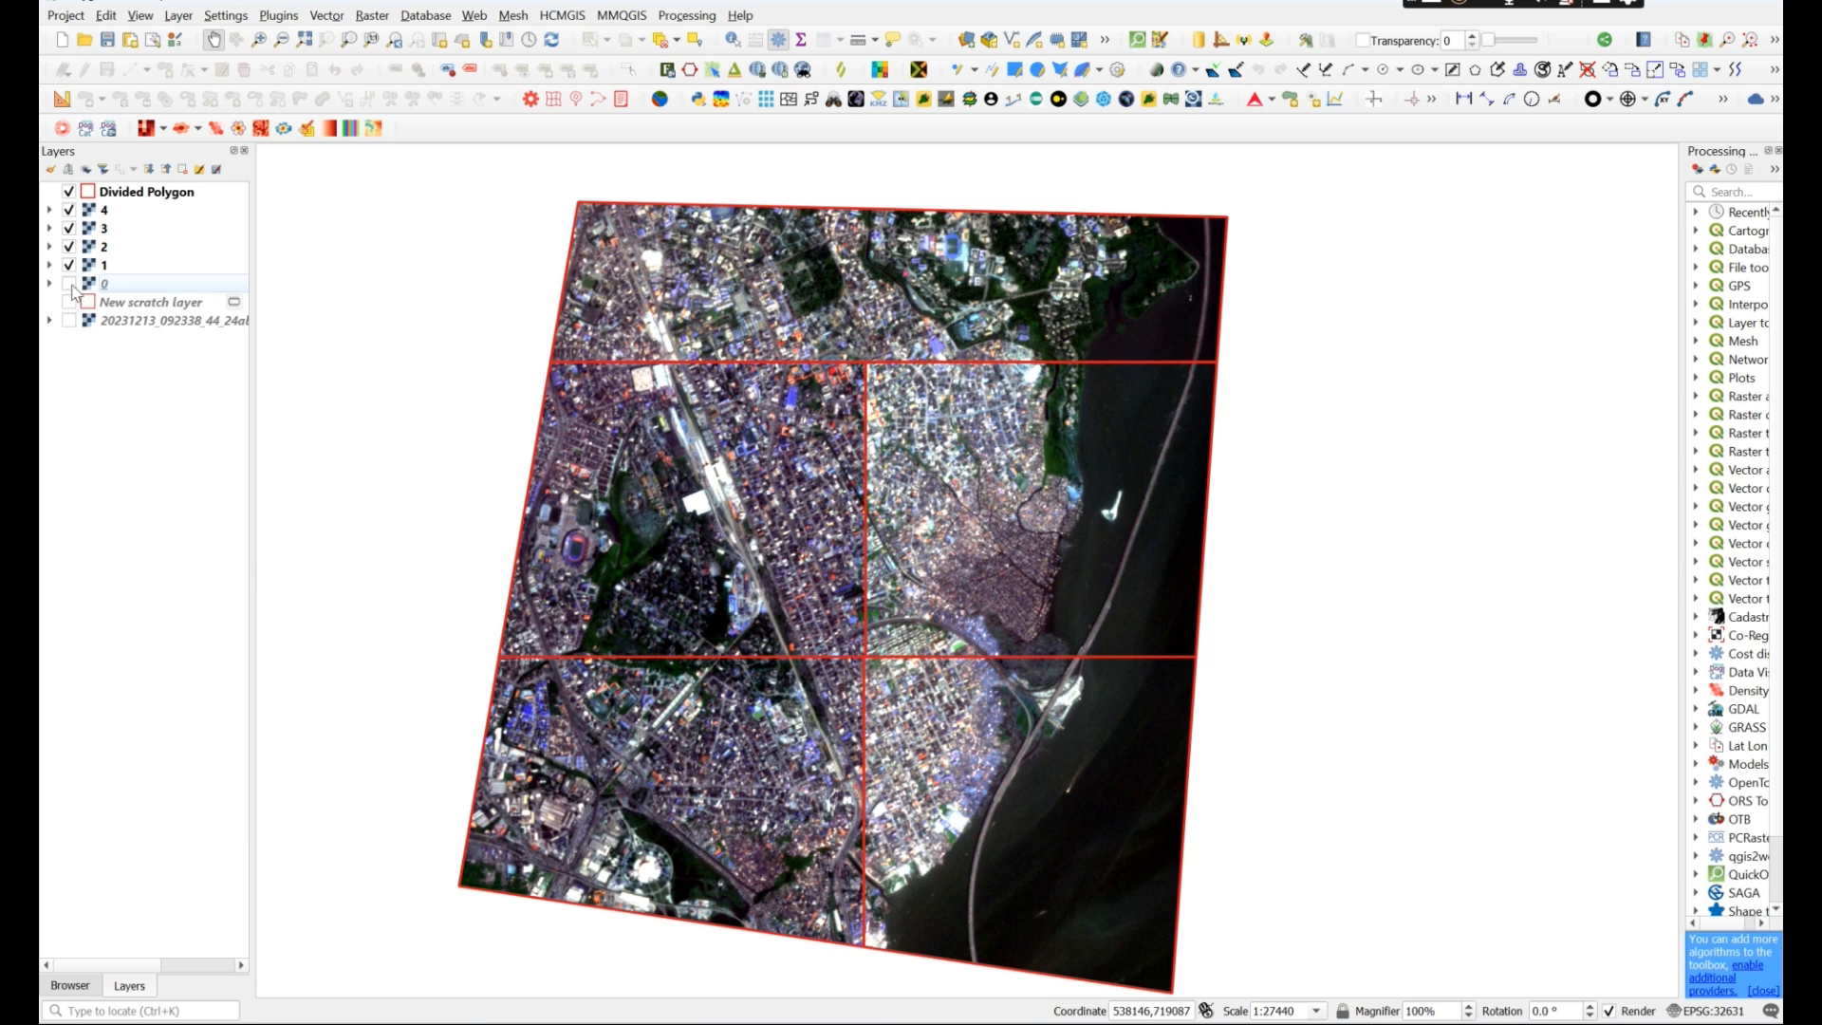
click(68, 265)
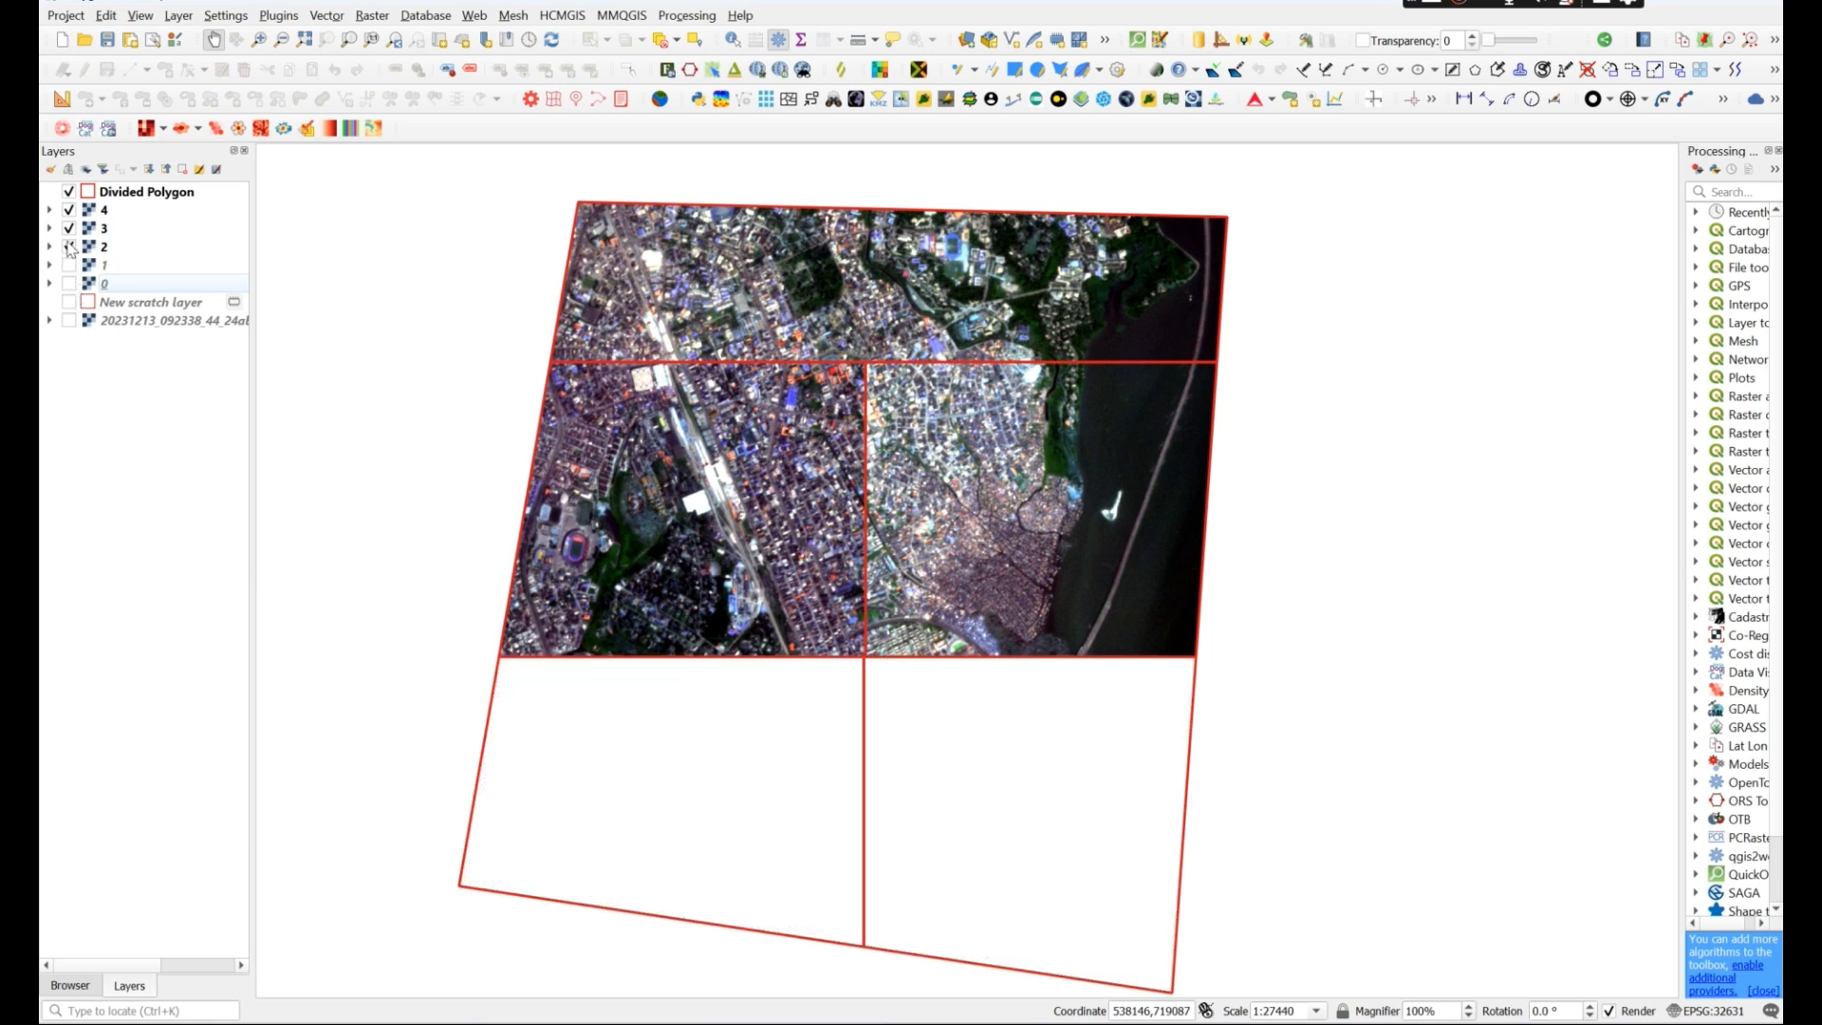
click(69, 247)
click(68, 228)
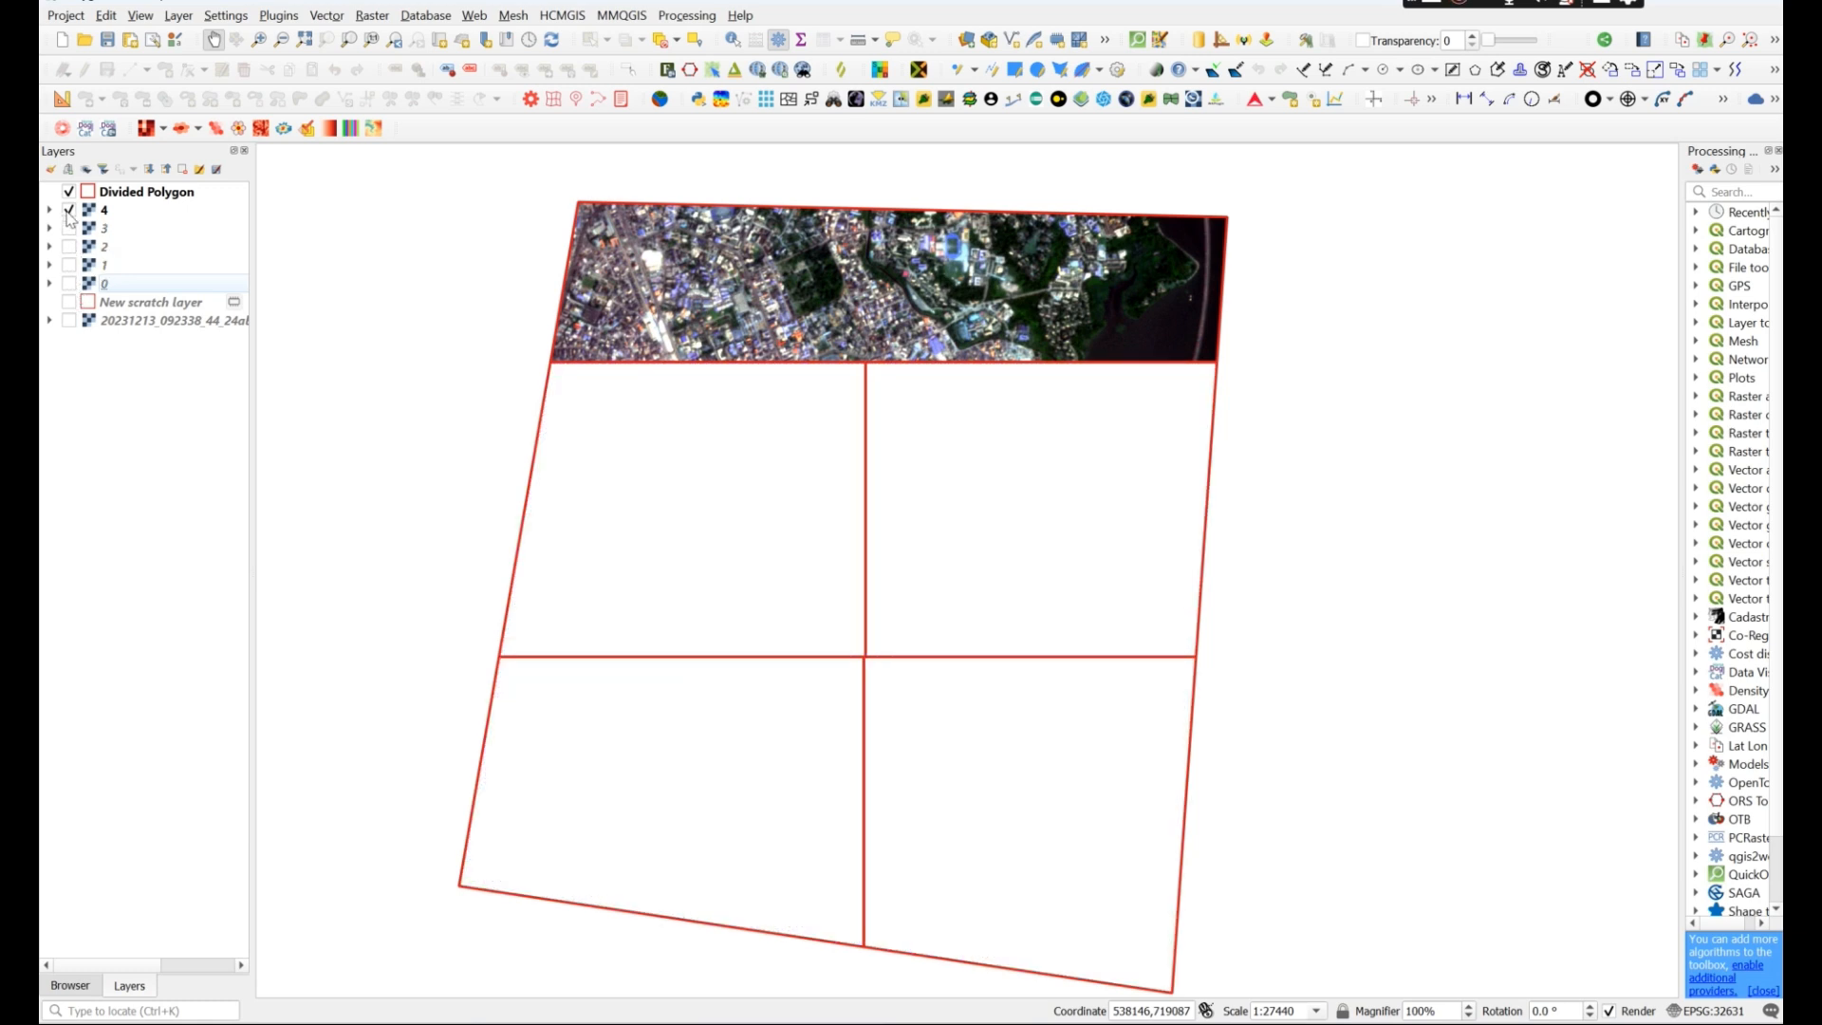